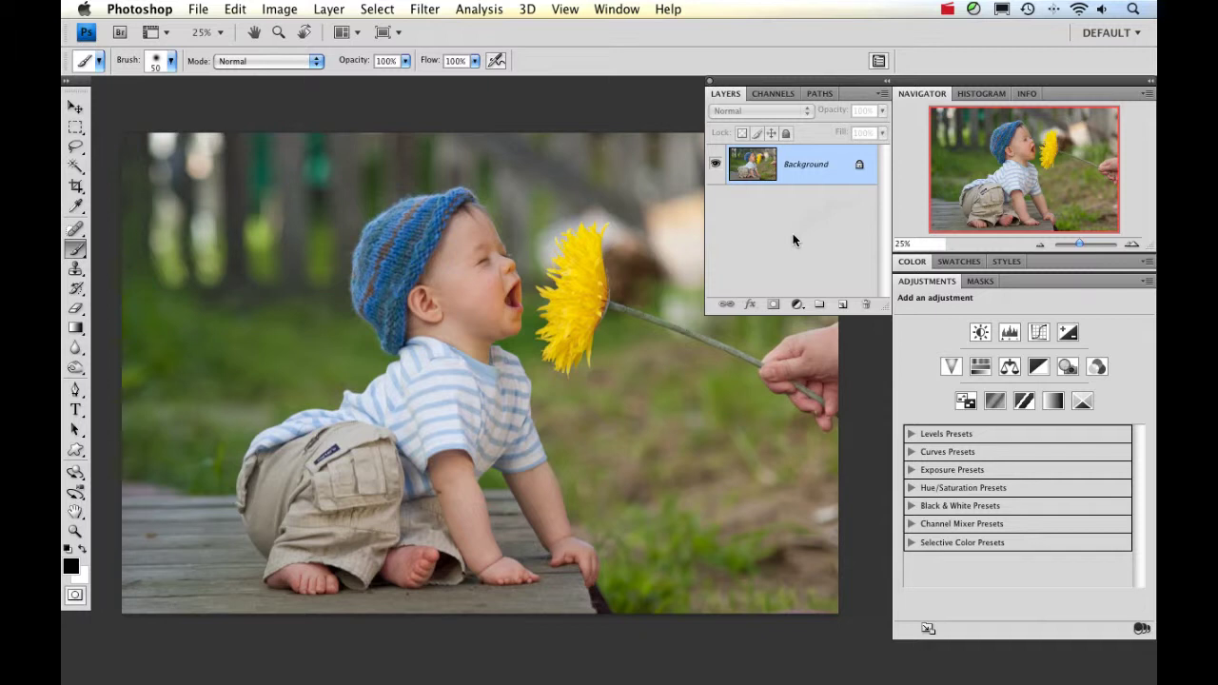
# Step: Point out Image > Adjustments > Levels in the menu, then dismiss it without applying anything
pyautogui.click(276, 12)
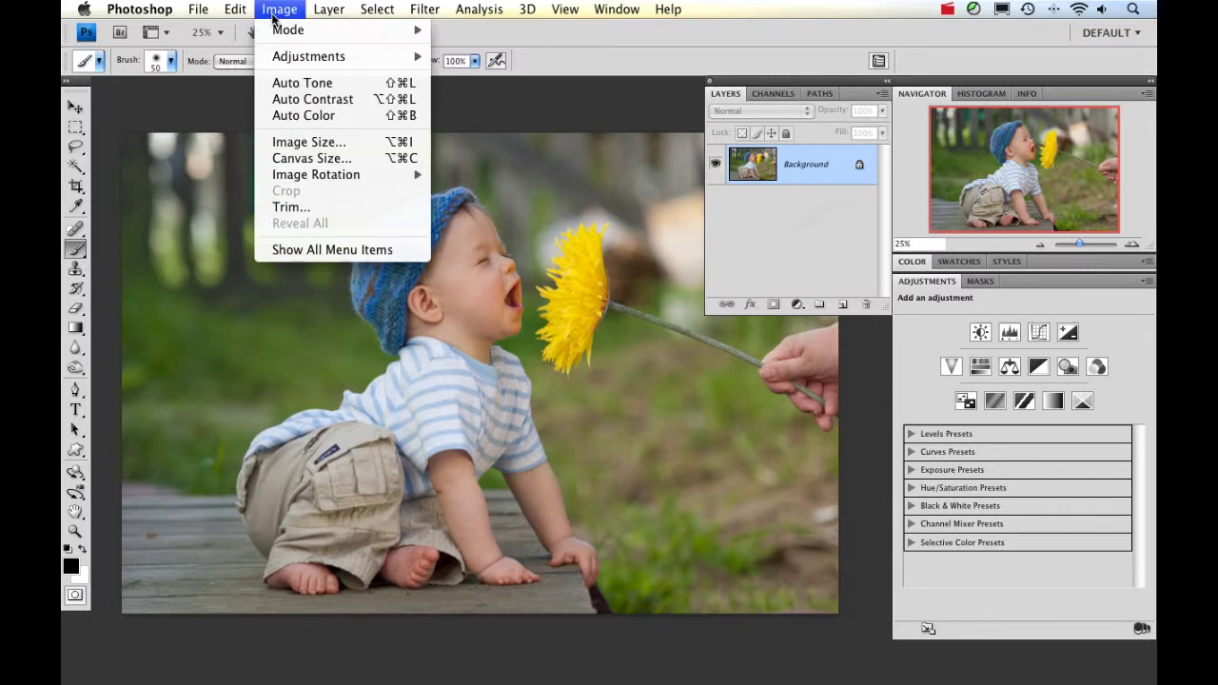
pyautogui.moveTo(303, 64)
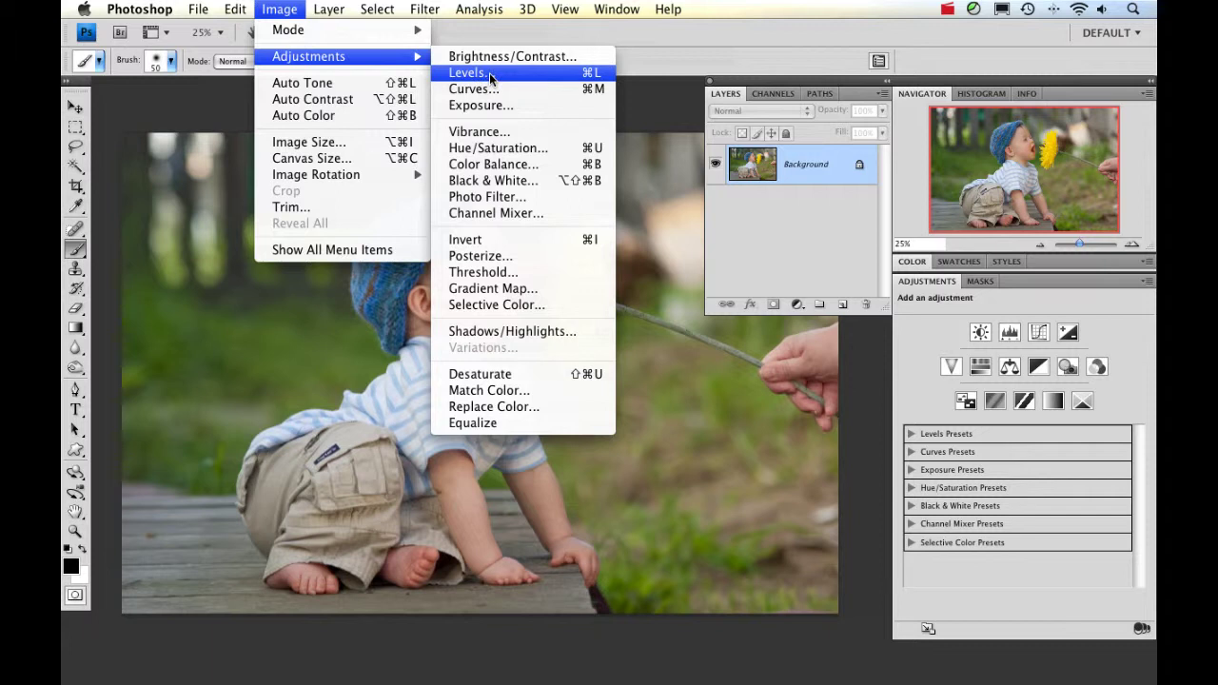
pyautogui.click(788, 233)
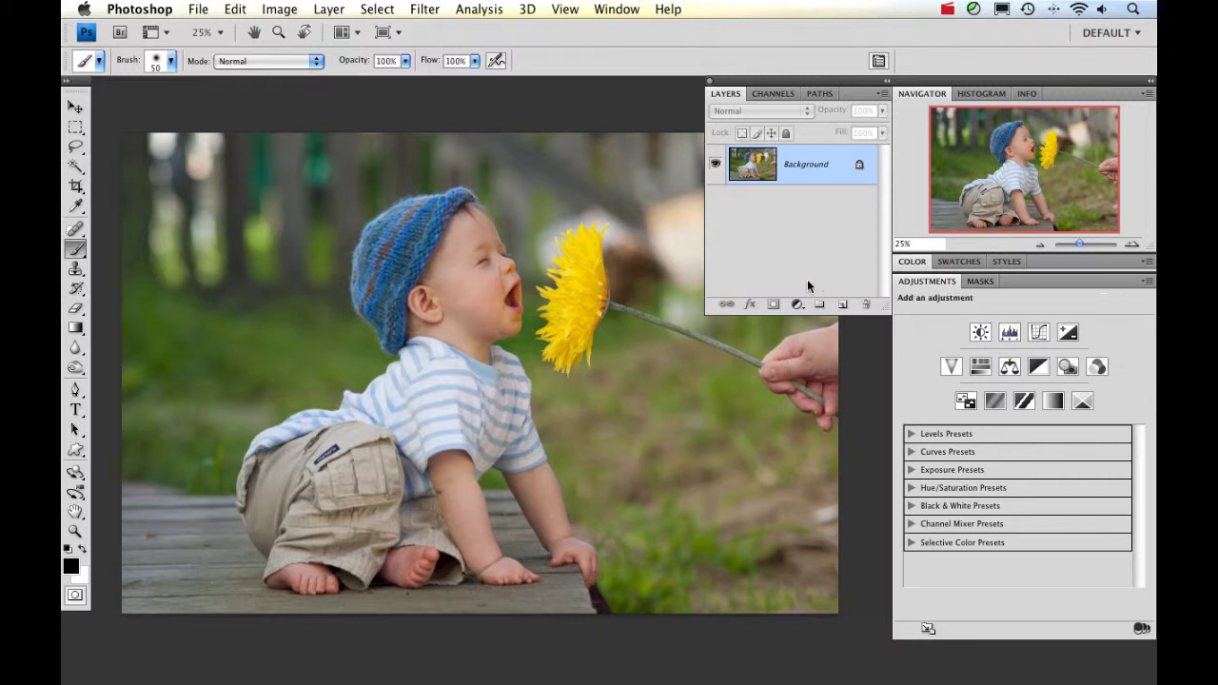
# Step: Add a Levels adjustment layer above the Background and open its Channel list
pyautogui.click(797, 306)
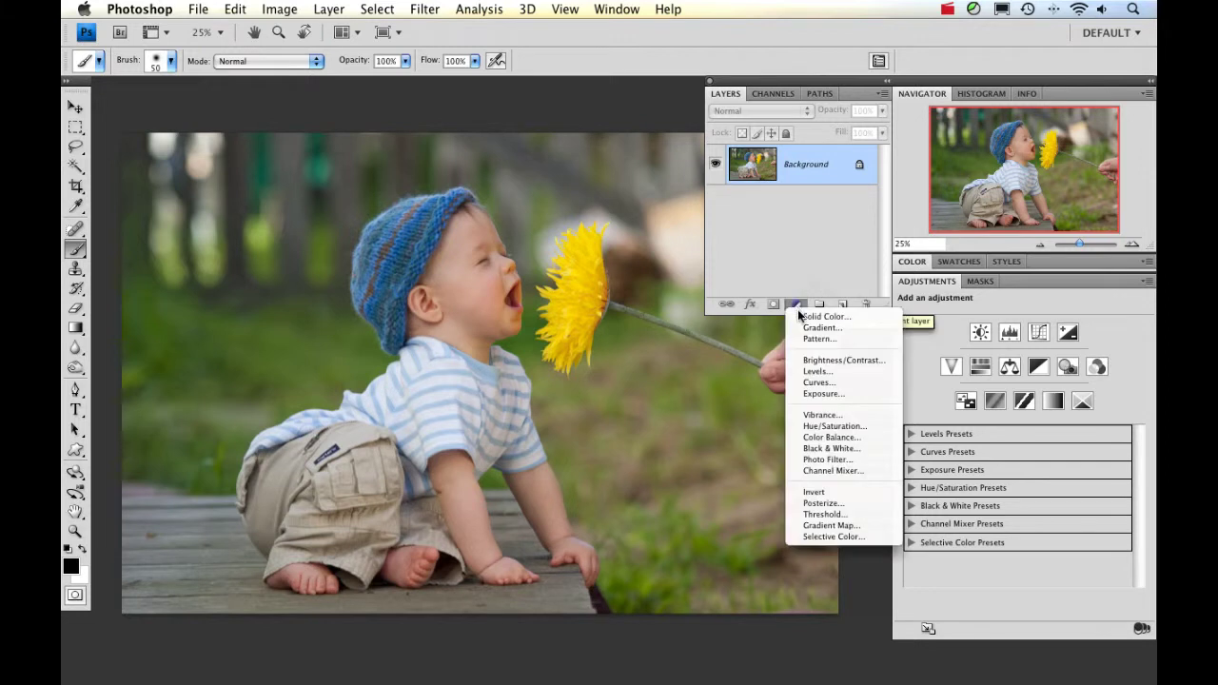
pyautogui.click(819, 371)
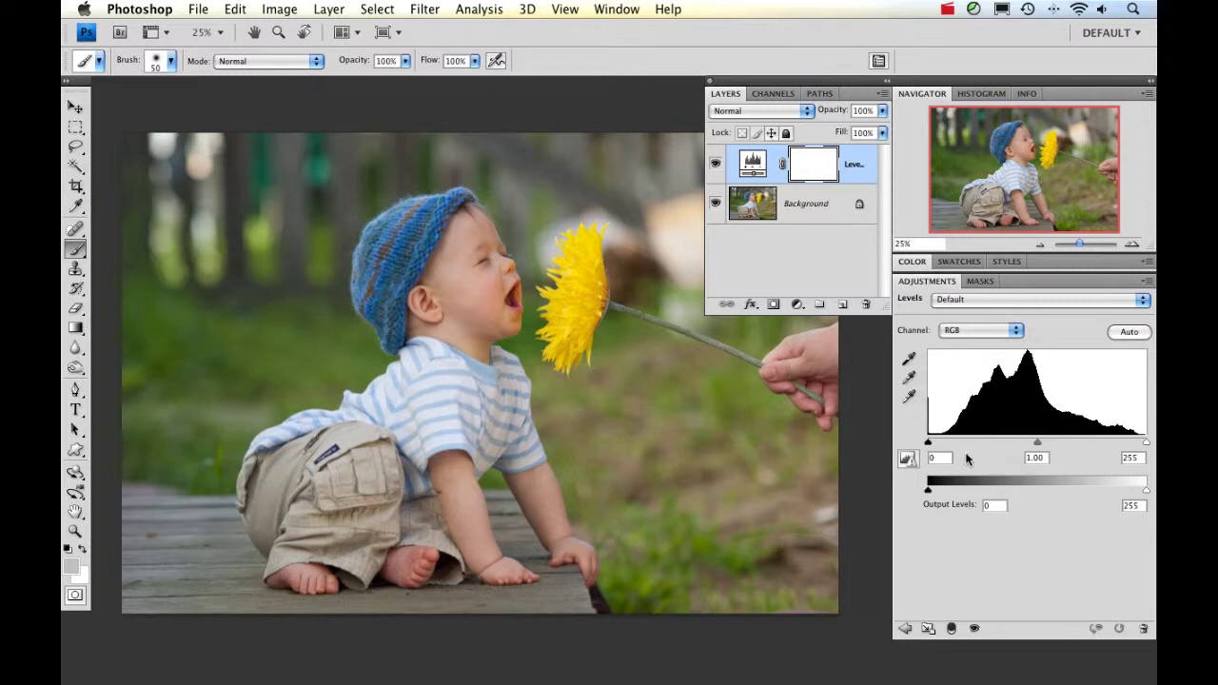
pyautogui.click(1016, 331)
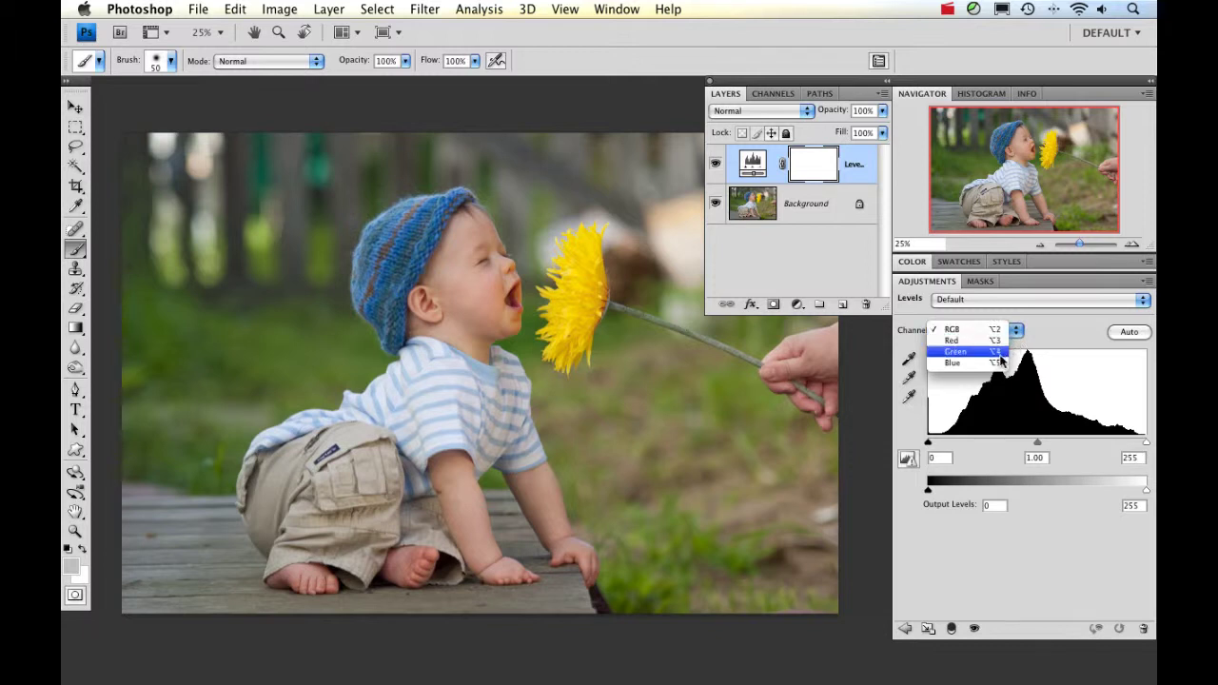
pyautogui.click(1041, 331)
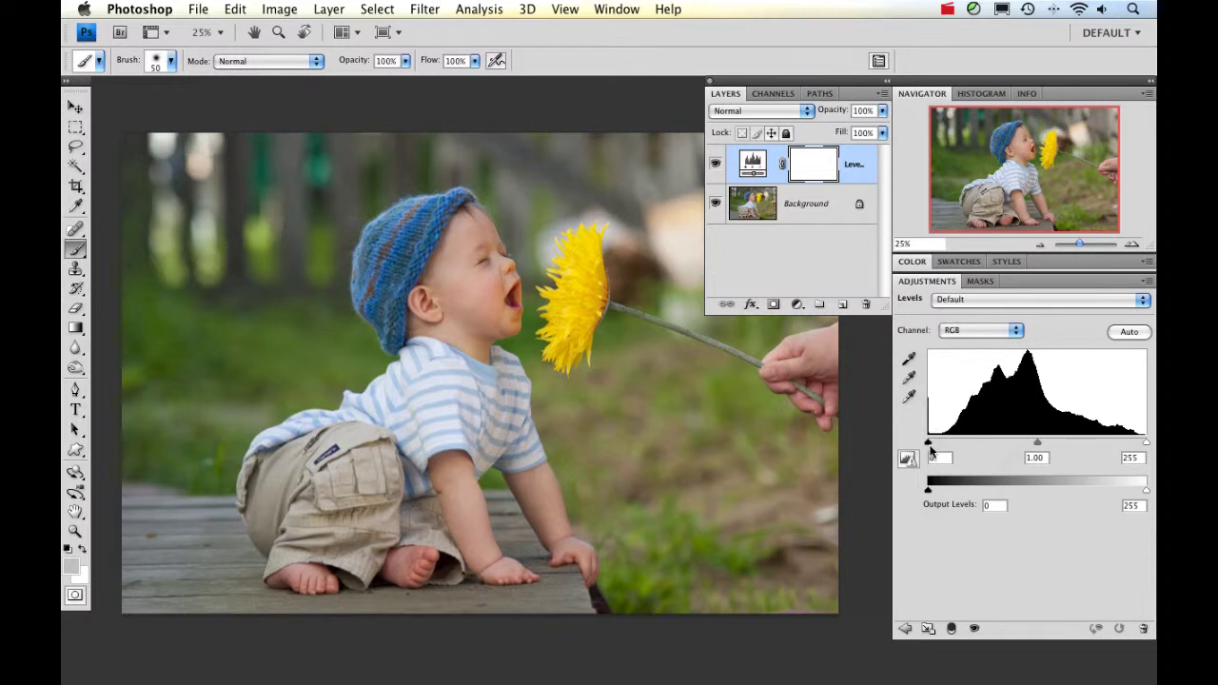
pyautogui.moveTo(932, 451)
pyautogui.mouseDown()
pyautogui.moveTo(1009, 447)
pyautogui.moveTo(919, 451)
pyautogui.mouseUp()
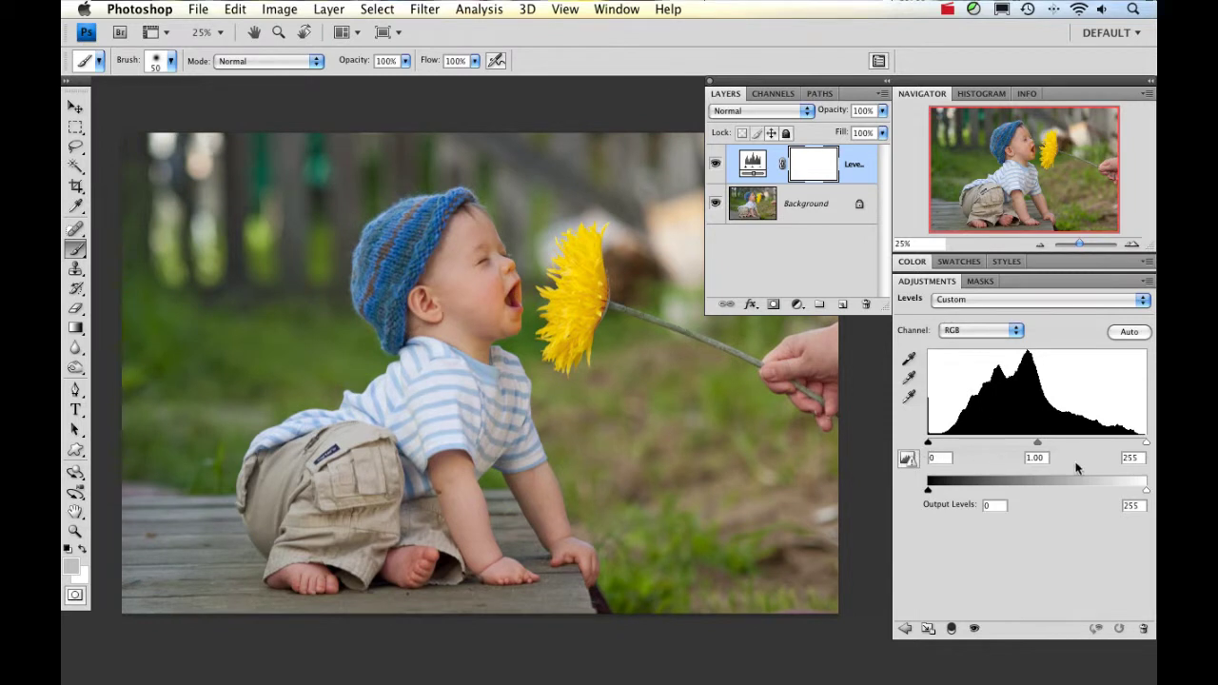
pyautogui.moveTo(1146, 447)
pyautogui.mouseDown()
pyautogui.moveTo(1039, 444)
pyautogui.moveTo(1147, 441)
pyautogui.mouseUp()
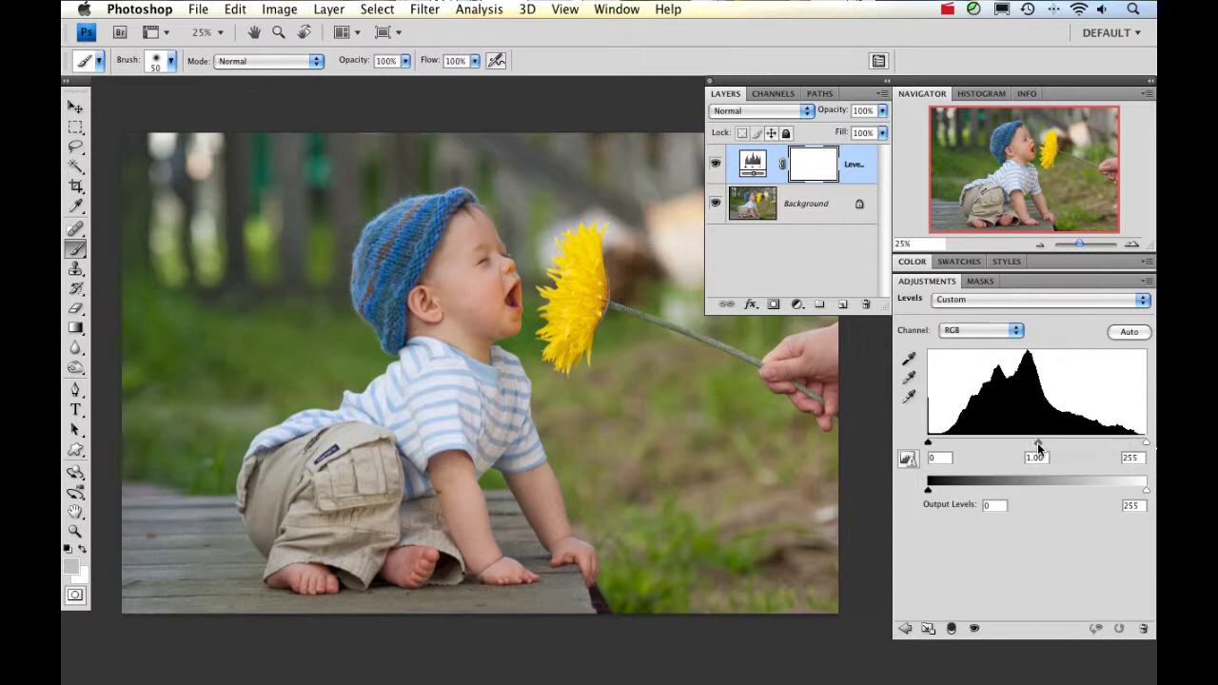
pyautogui.moveTo(1038, 445); pyautogui.dragTo(998, 447)
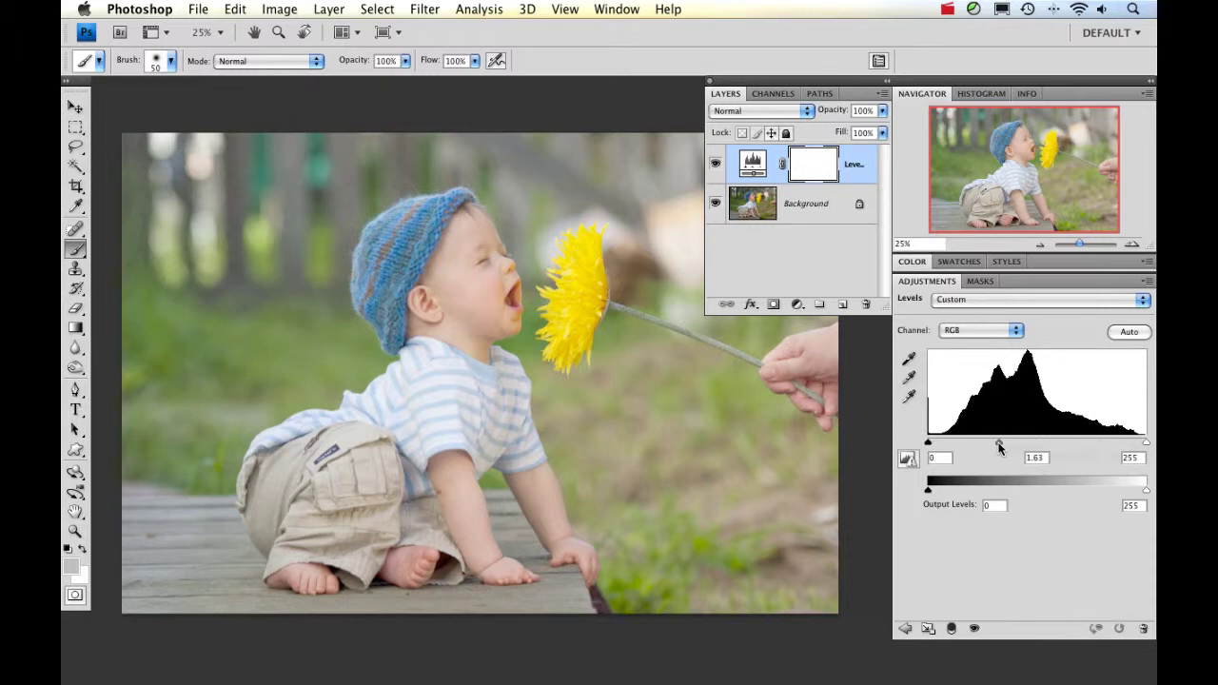
pyautogui.moveTo(1001, 440); pyautogui.dragTo(1037, 444)
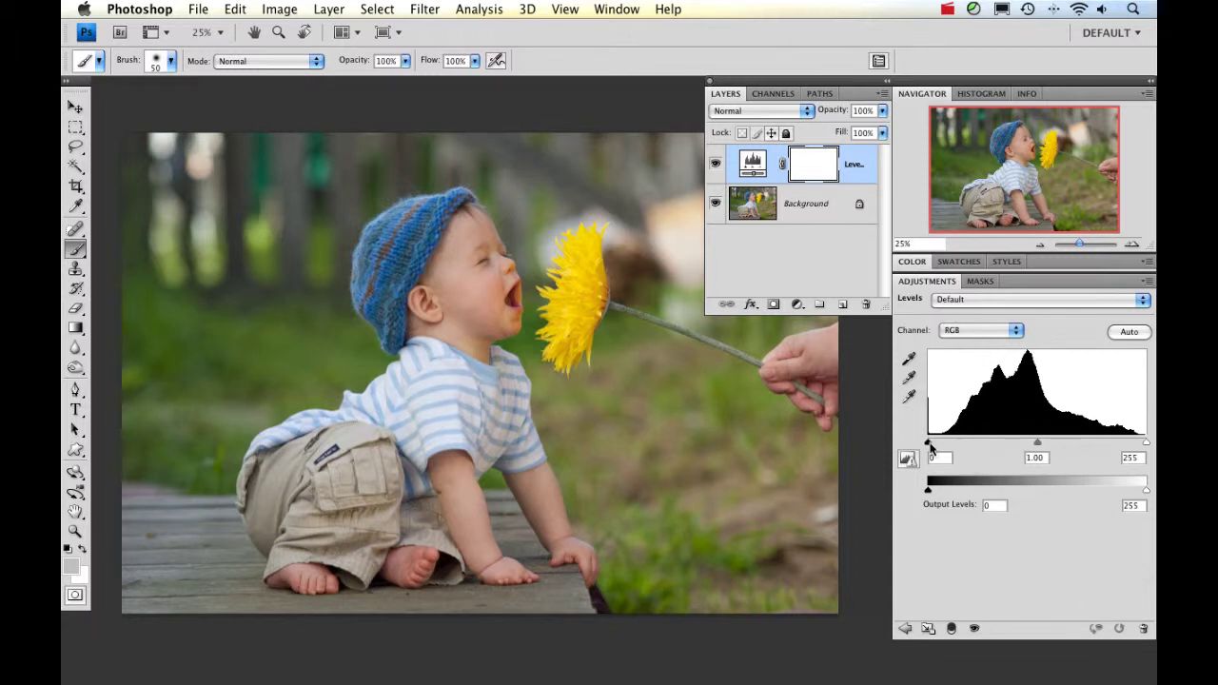
# Step: Set the Levels input values to 21 black, 244 white and 1.10 midtone
pyautogui.moveTo(929, 444); pyautogui.dragTo(946, 449)
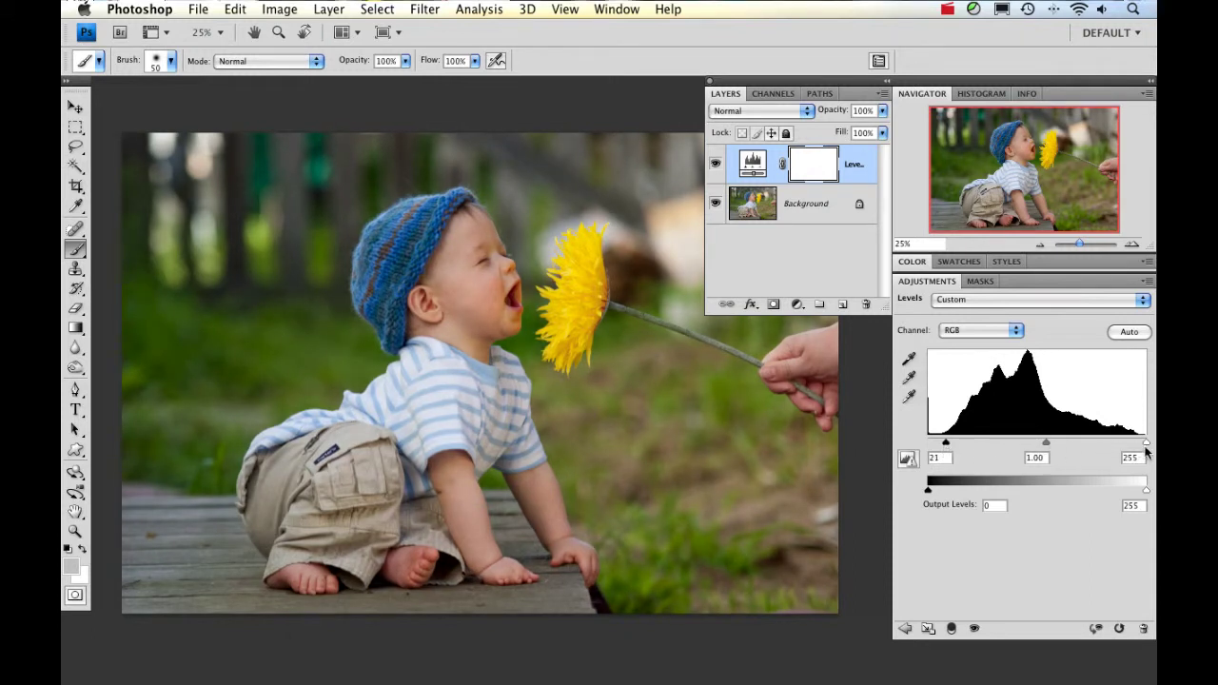
pyautogui.moveTo(1145, 444); pyautogui.dragTo(1137, 447)
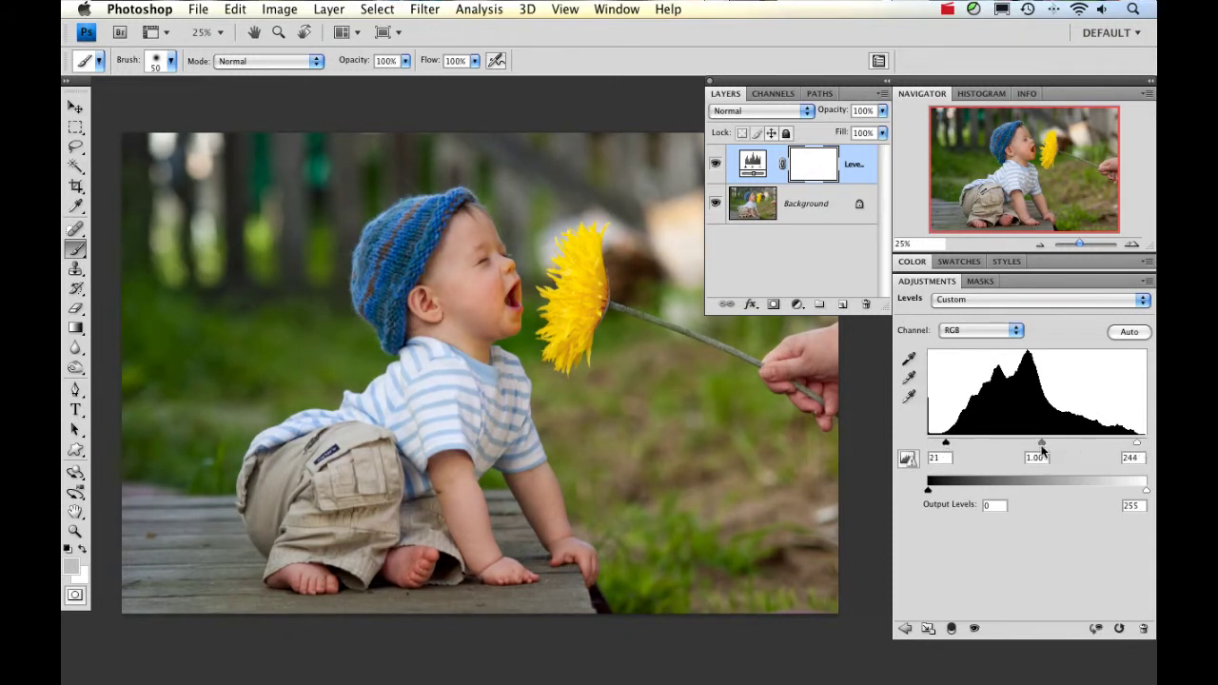
pyautogui.moveTo(1040, 449); pyautogui.dragTo(1035, 448)
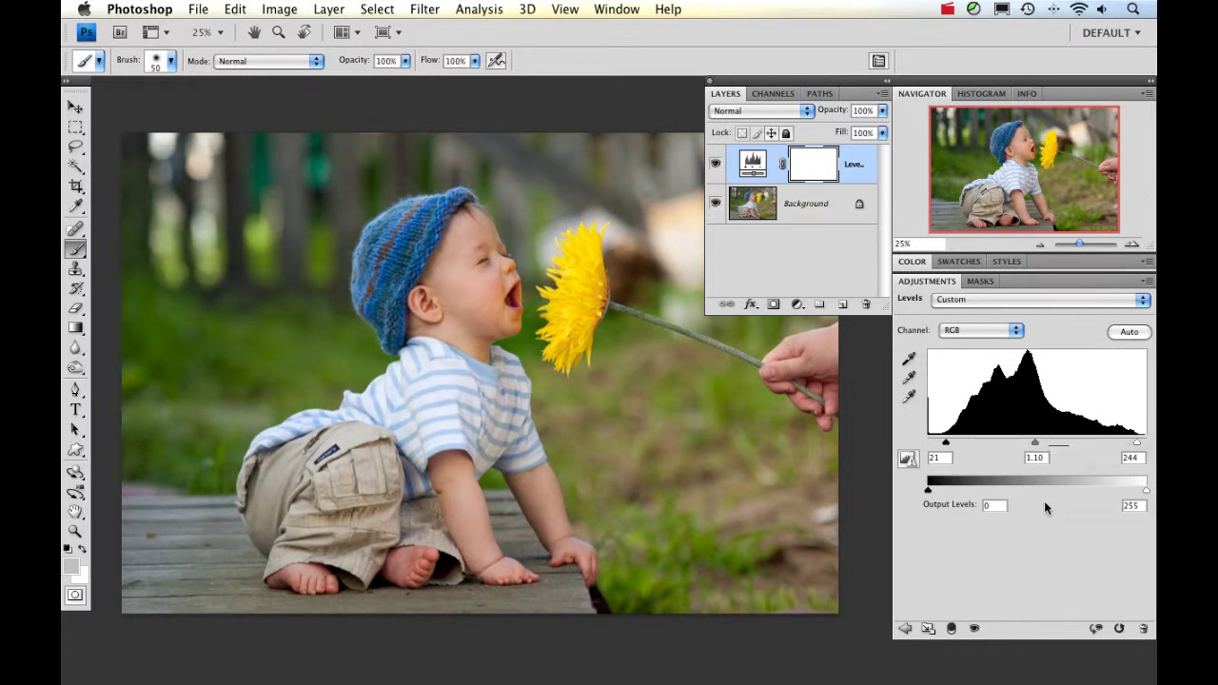
# Step: Toggle the Levels layer's visibility twice to compare against the original photo
pyautogui.click(715, 166)
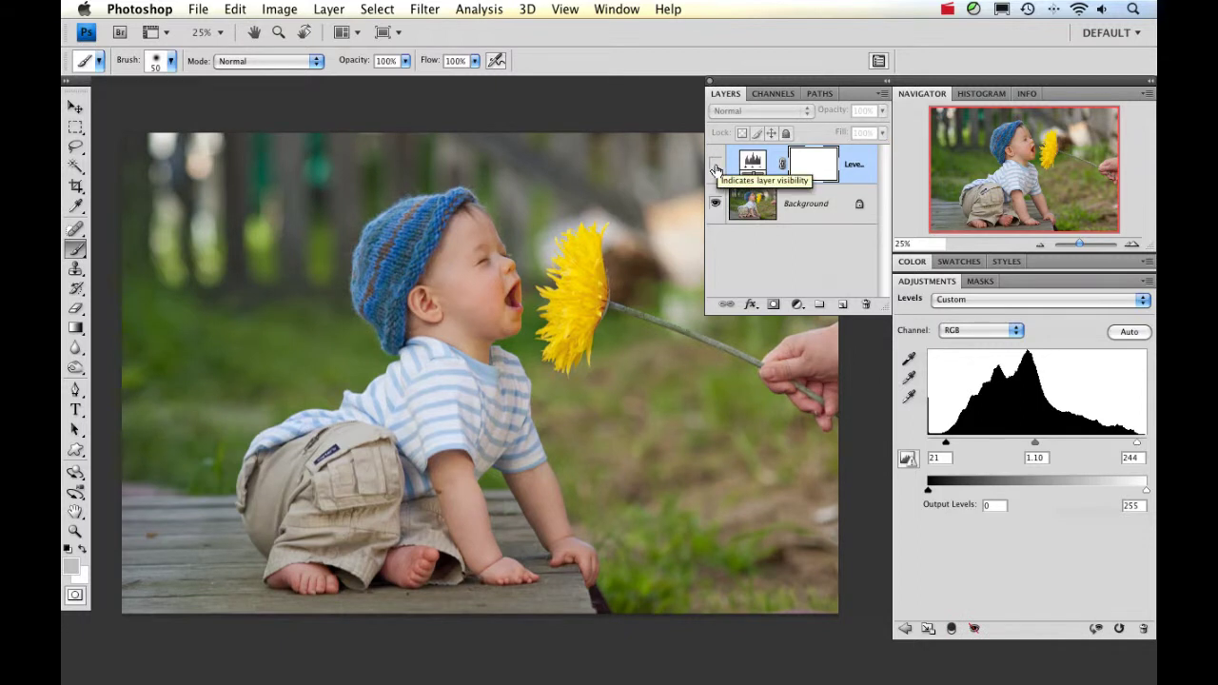
pyautogui.click(716, 166)
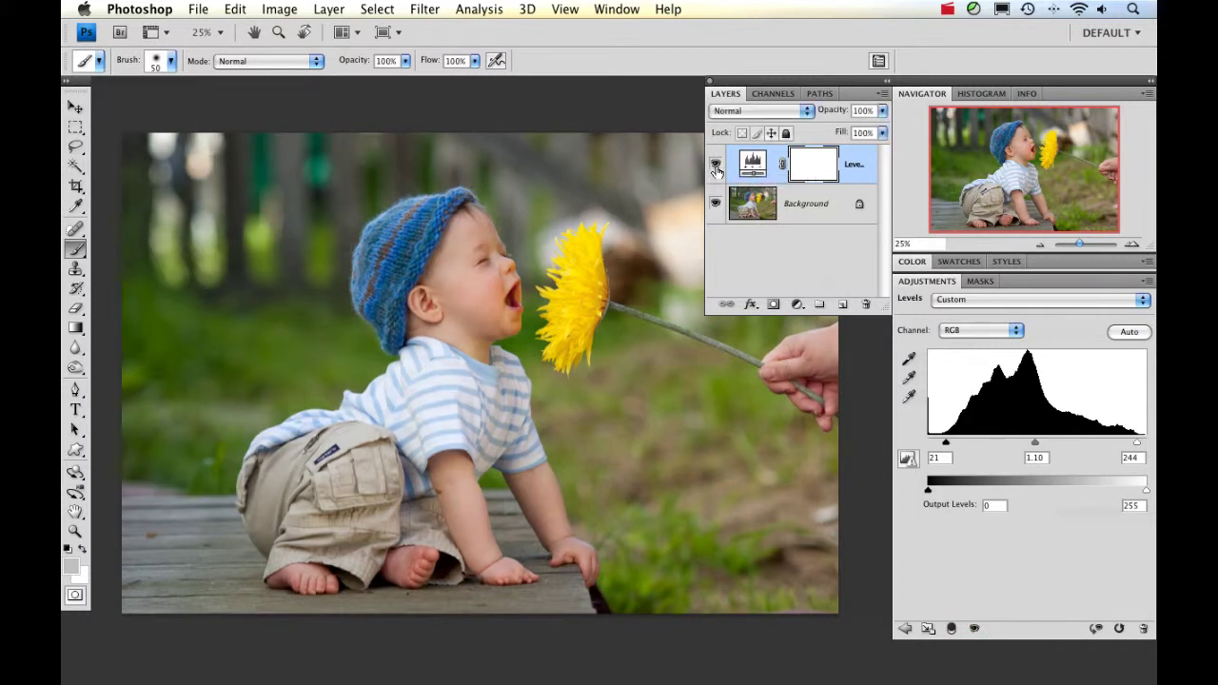
pyautogui.click(716, 166)
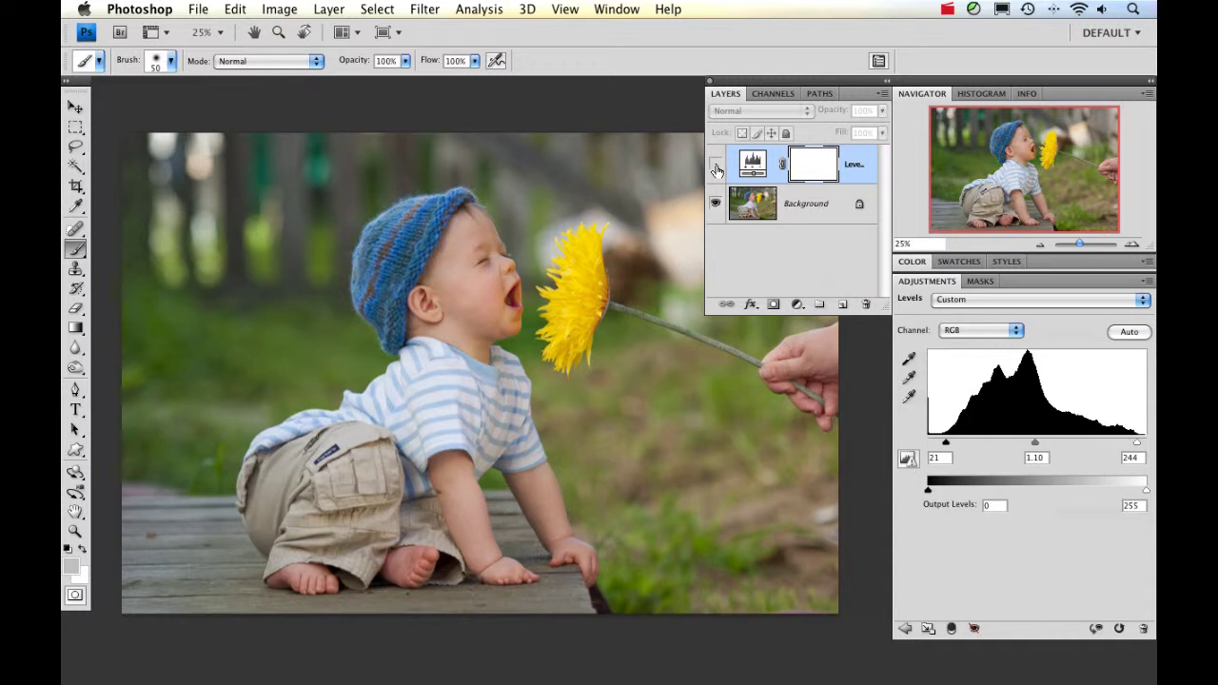
pyautogui.click(715, 167)
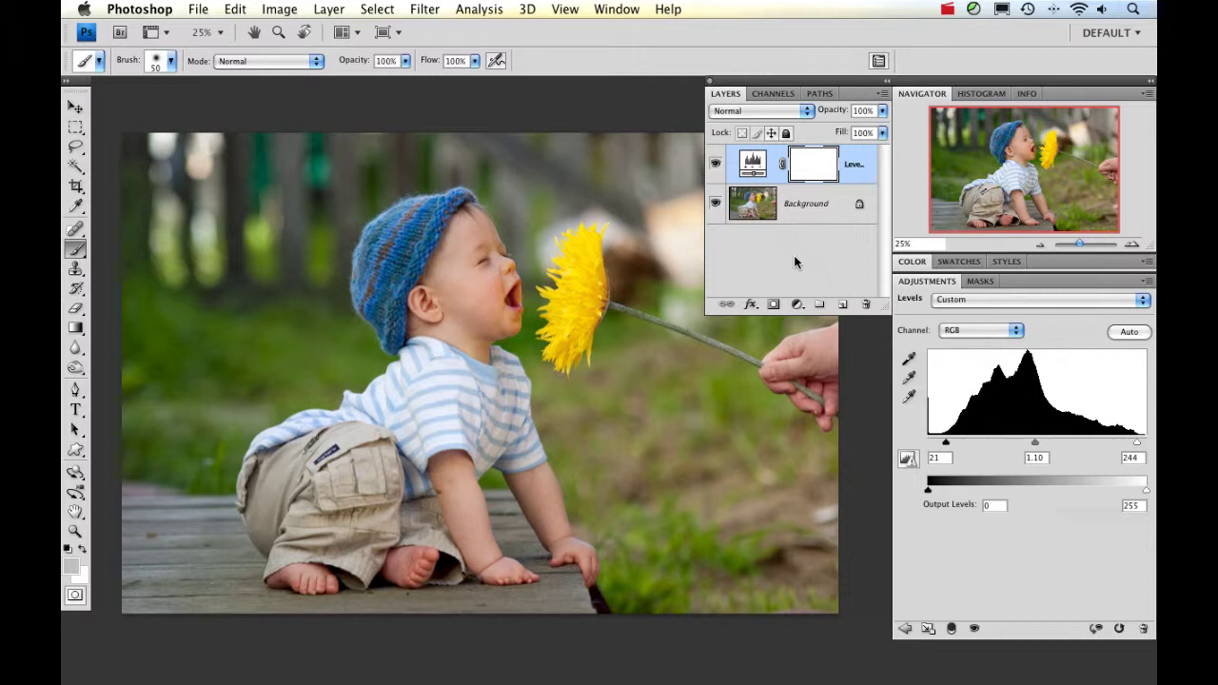
# Step: Add a second Levels adjustment layer and switch its channel to Red
pyautogui.click(796, 305)
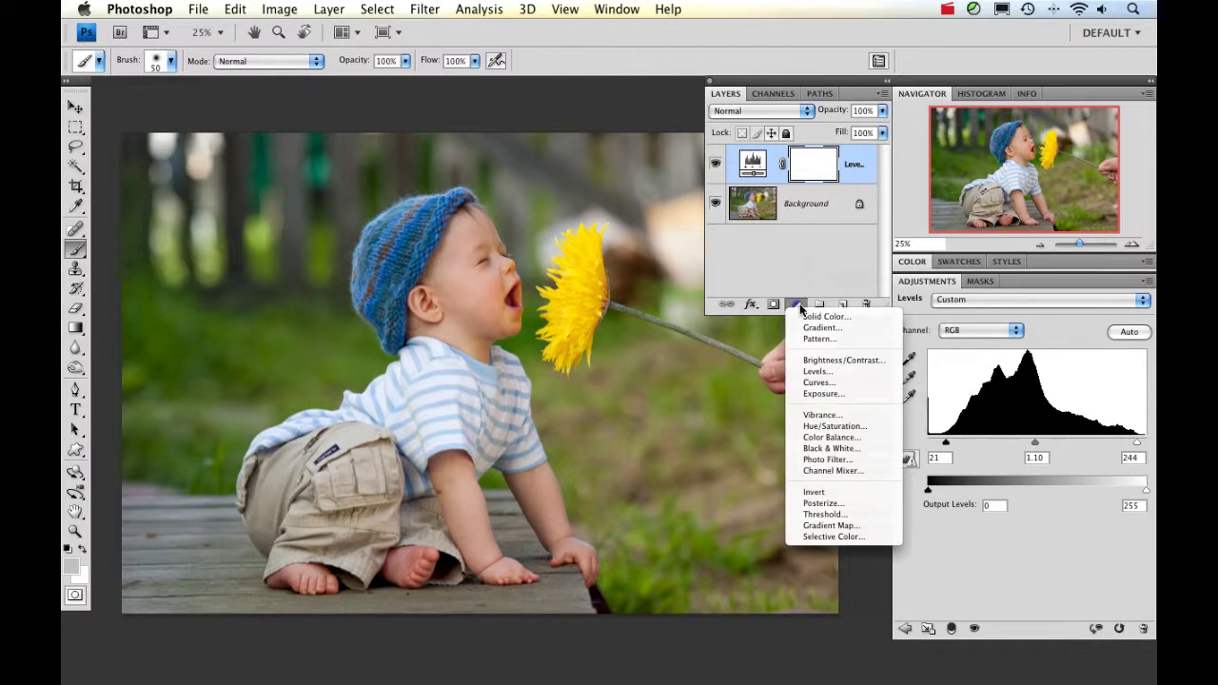
pyautogui.click(818, 372)
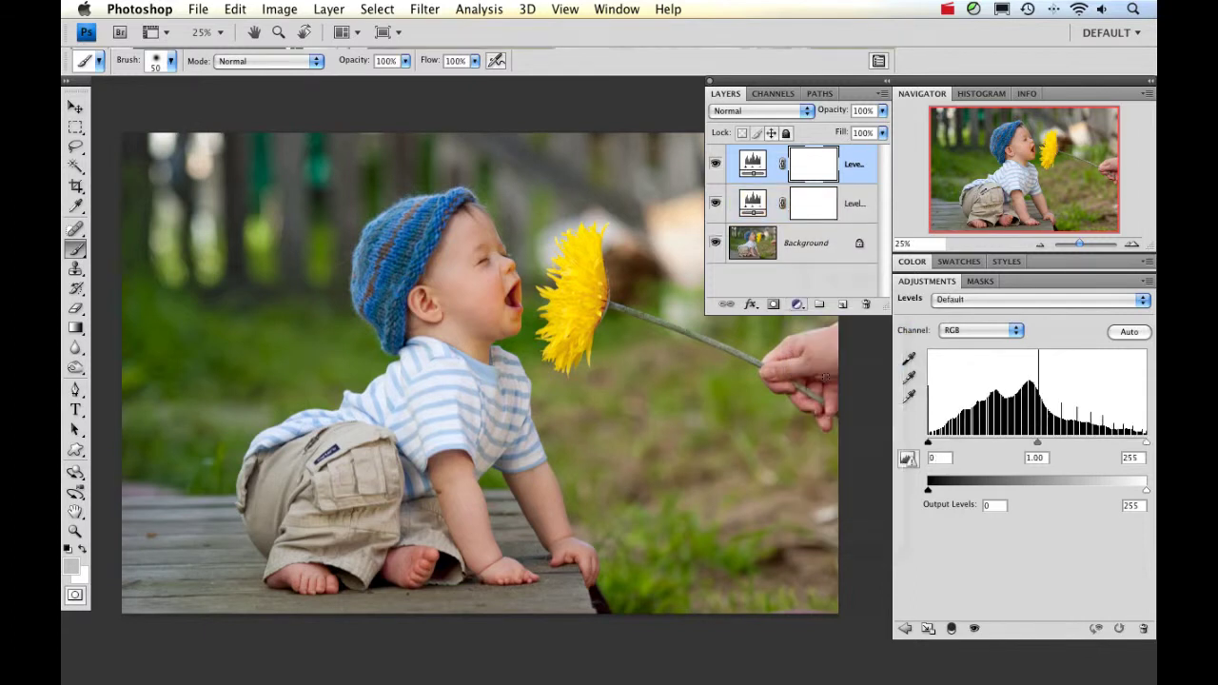
pyautogui.click(1014, 329)
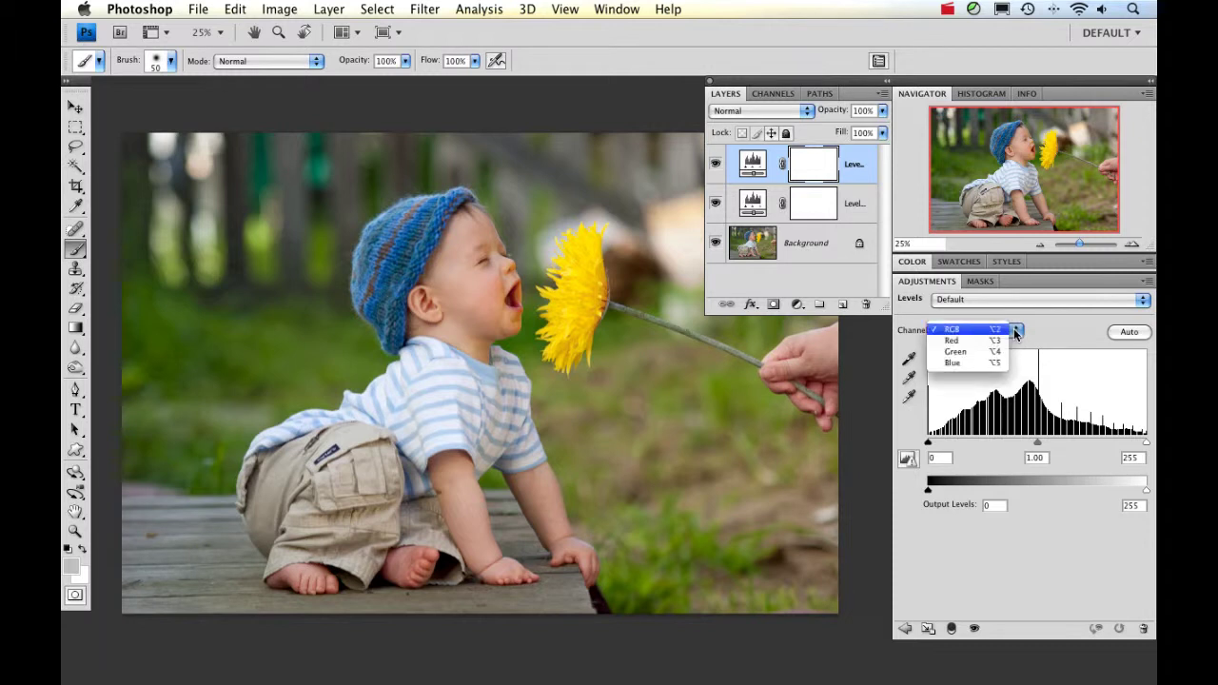
pyautogui.click(967, 341)
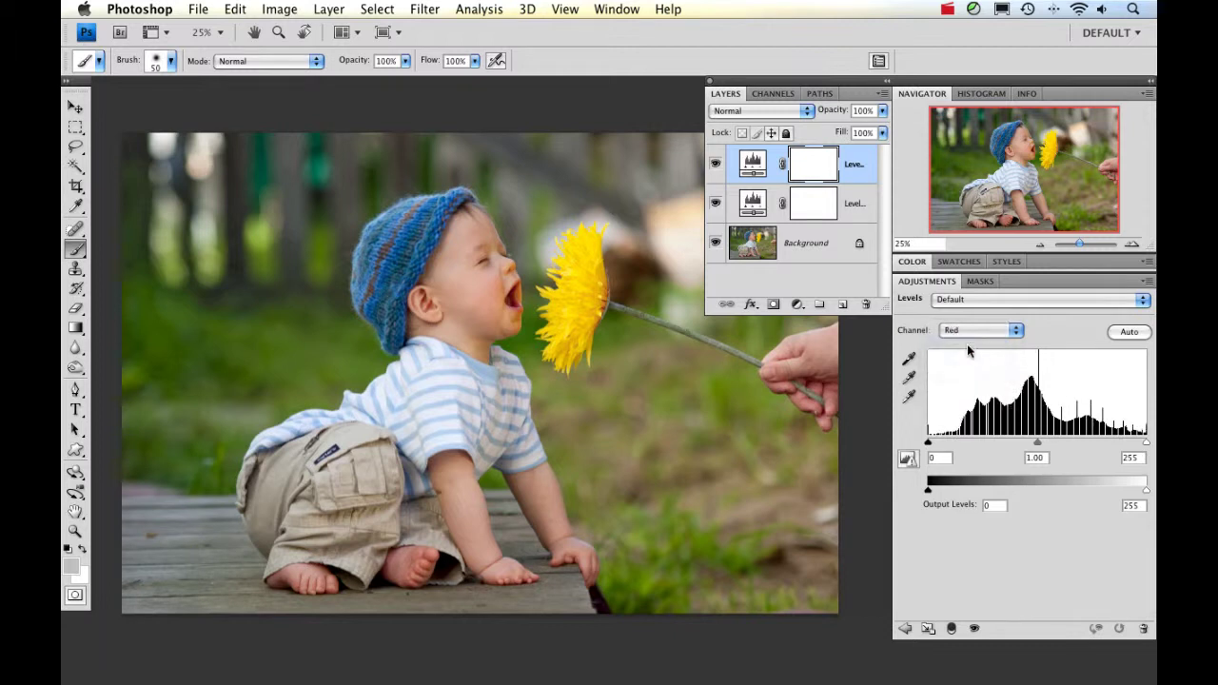
pyautogui.click(927, 444)
# Step: Preview Red and Green colour casts with the shadow and highlight sliders, leaving 0 and 255
pyautogui.moveTo(929, 447)
pyautogui.mouseDown()
pyautogui.moveTo(1019, 445)
pyautogui.moveTo(928, 444)
pyautogui.mouseUp()
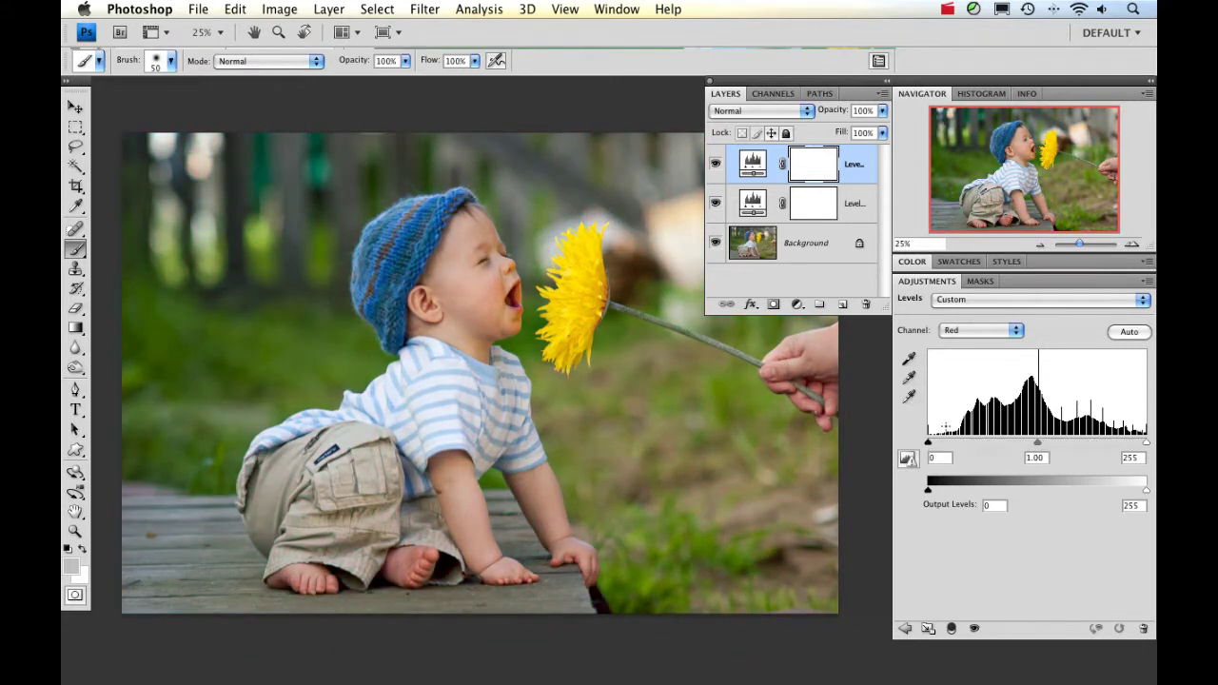
pyautogui.moveTo(1146, 449)
pyautogui.mouseDown()
pyautogui.moveTo(1047, 434)
pyautogui.moveTo(1091, 451)
pyautogui.moveTo(1146, 443)
pyautogui.mouseUp()
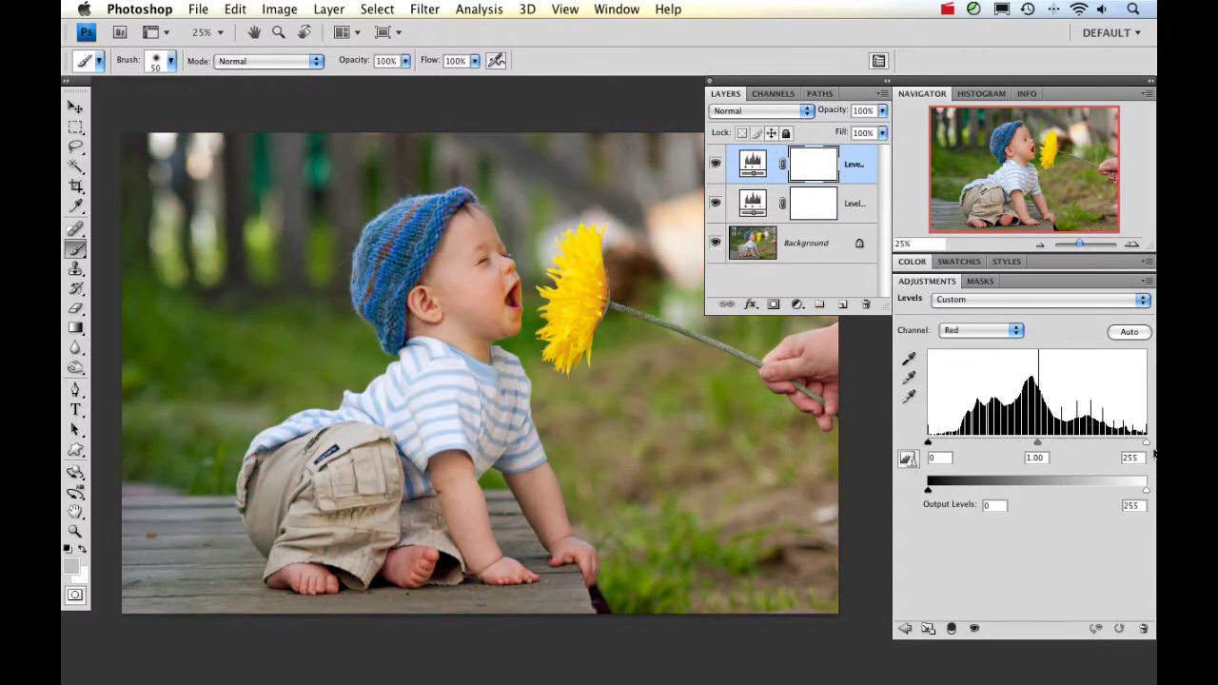
pyautogui.click(981, 330)
pyautogui.click(977, 340)
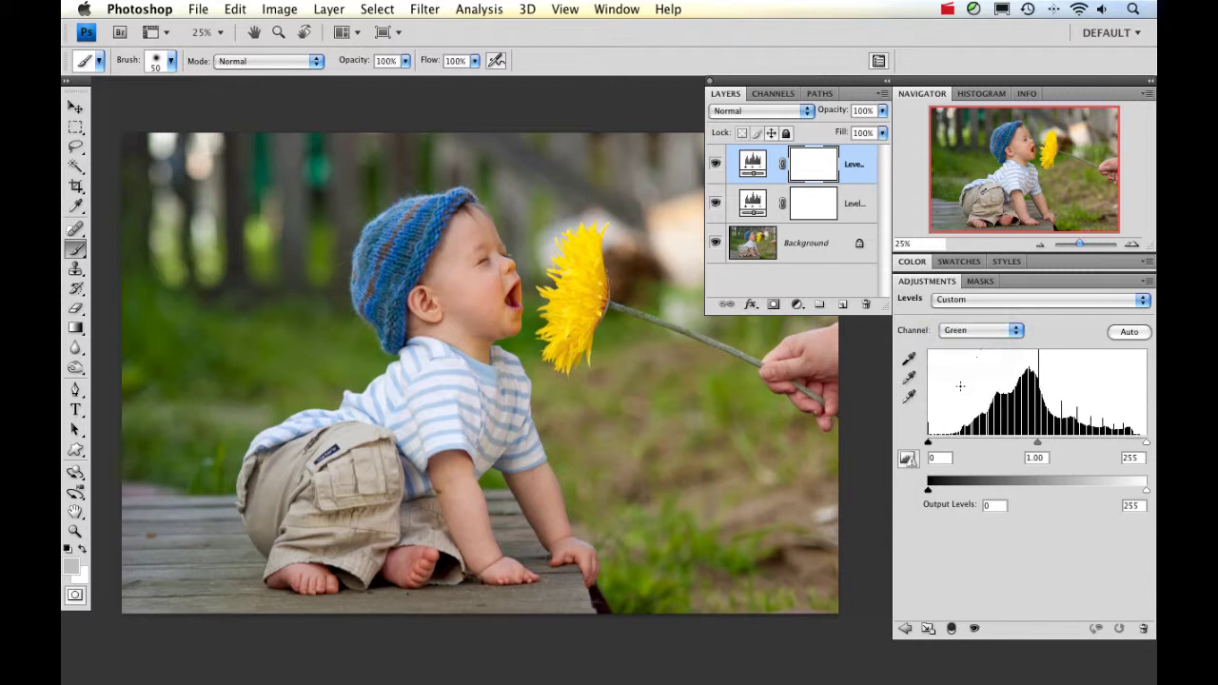
pyautogui.moveTo(933, 447)
pyautogui.mouseDown()
pyautogui.moveTo(998, 444)
pyautogui.moveTo(924, 447)
pyautogui.mouseUp()
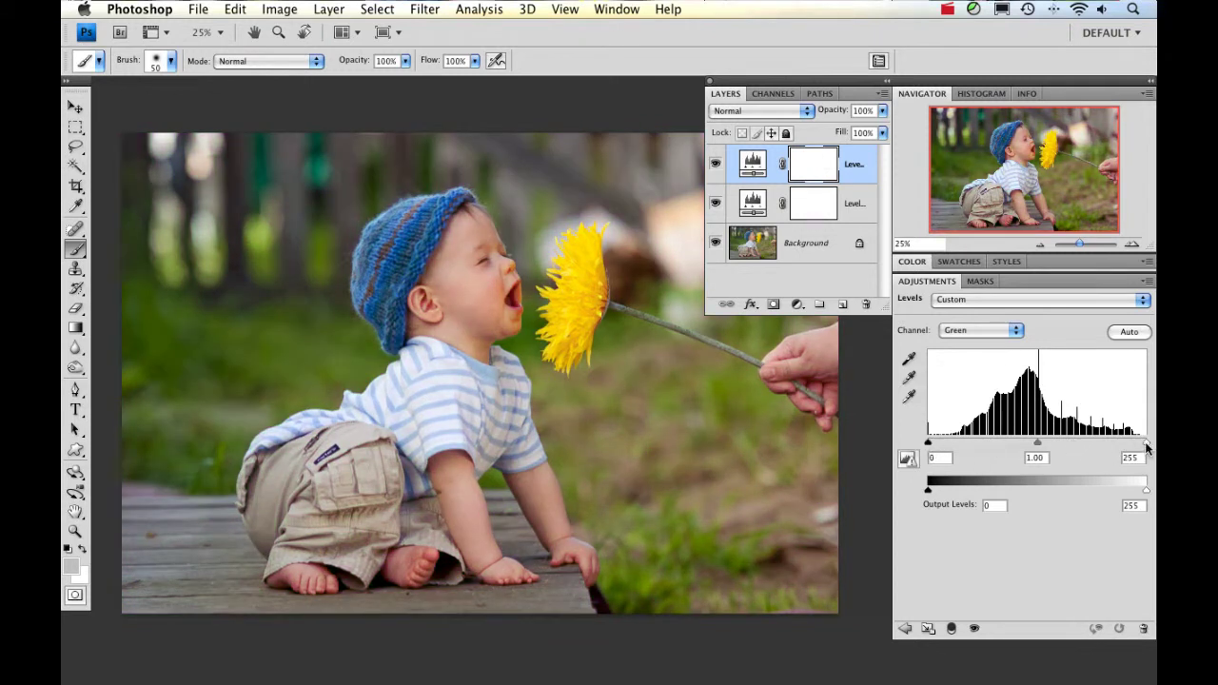
pyautogui.moveTo(1144, 444)
pyautogui.mouseDown()
pyautogui.moveTo(1053, 449)
pyautogui.moveTo(1144, 443)
pyautogui.mouseUp()
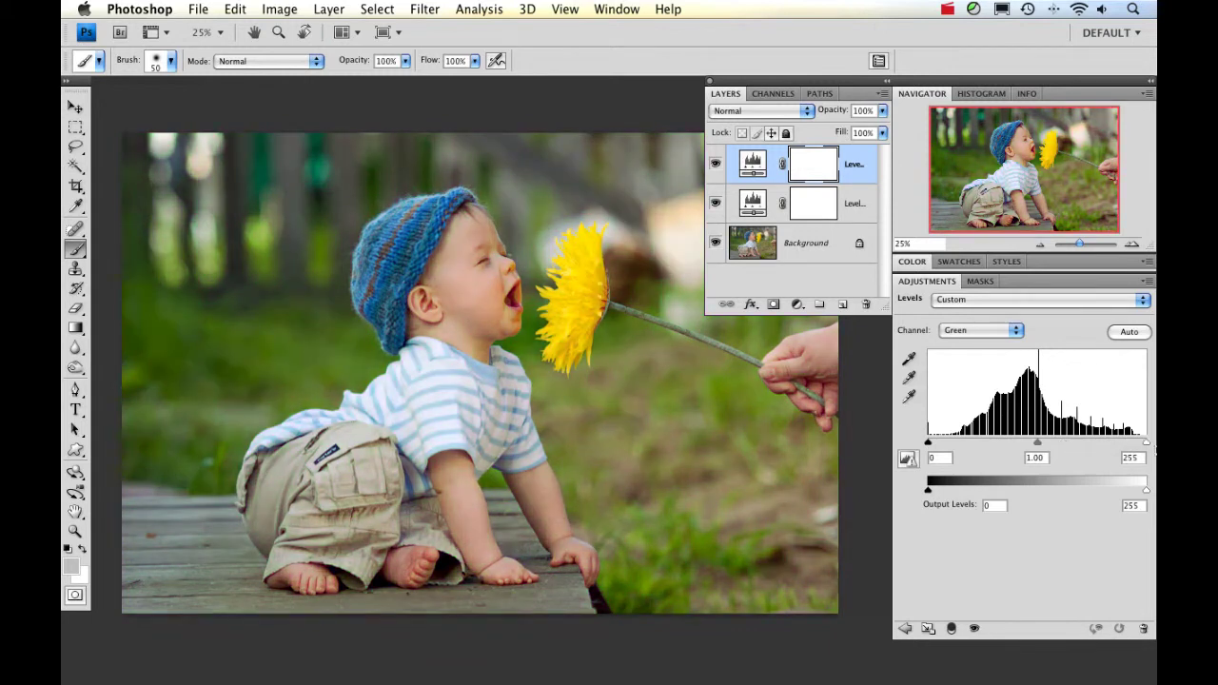
# Step: Switch to the Blue channel and preview its shadow and highlight casts, keeping 0 and 255
pyautogui.click(1007, 330)
pyautogui.click(995, 341)
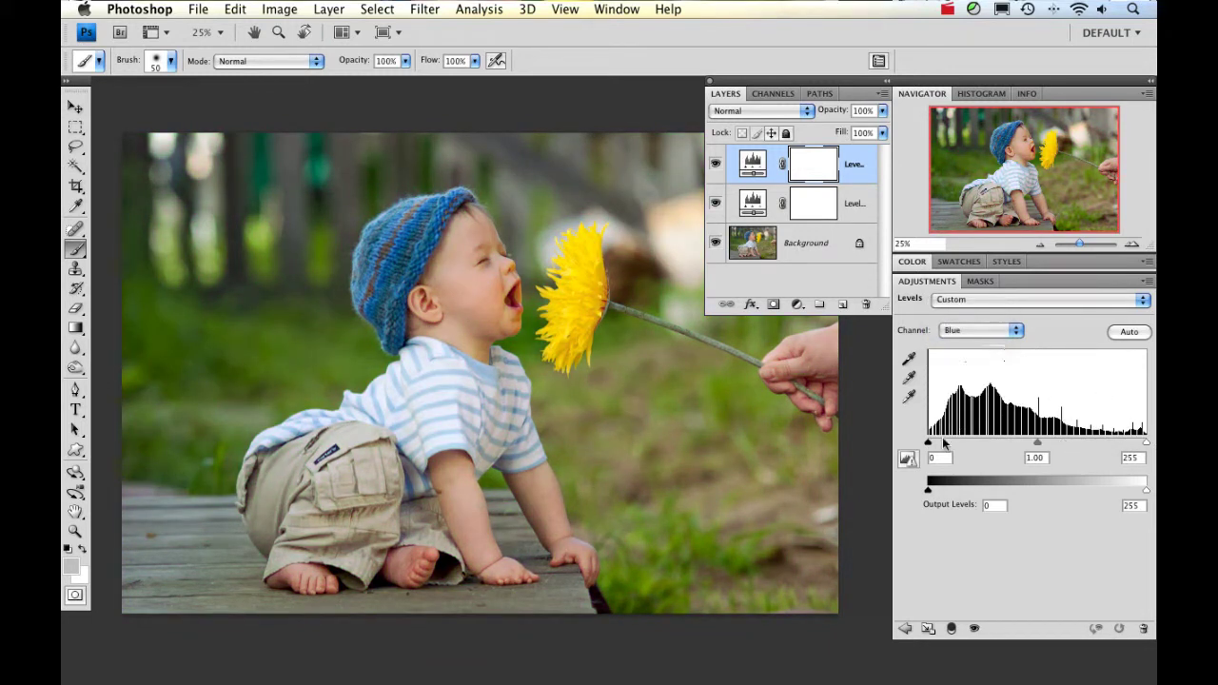
pyautogui.moveTo(930, 445)
pyautogui.mouseDown()
pyautogui.moveTo(989, 447)
pyautogui.moveTo(927, 447)
pyautogui.mouseUp()
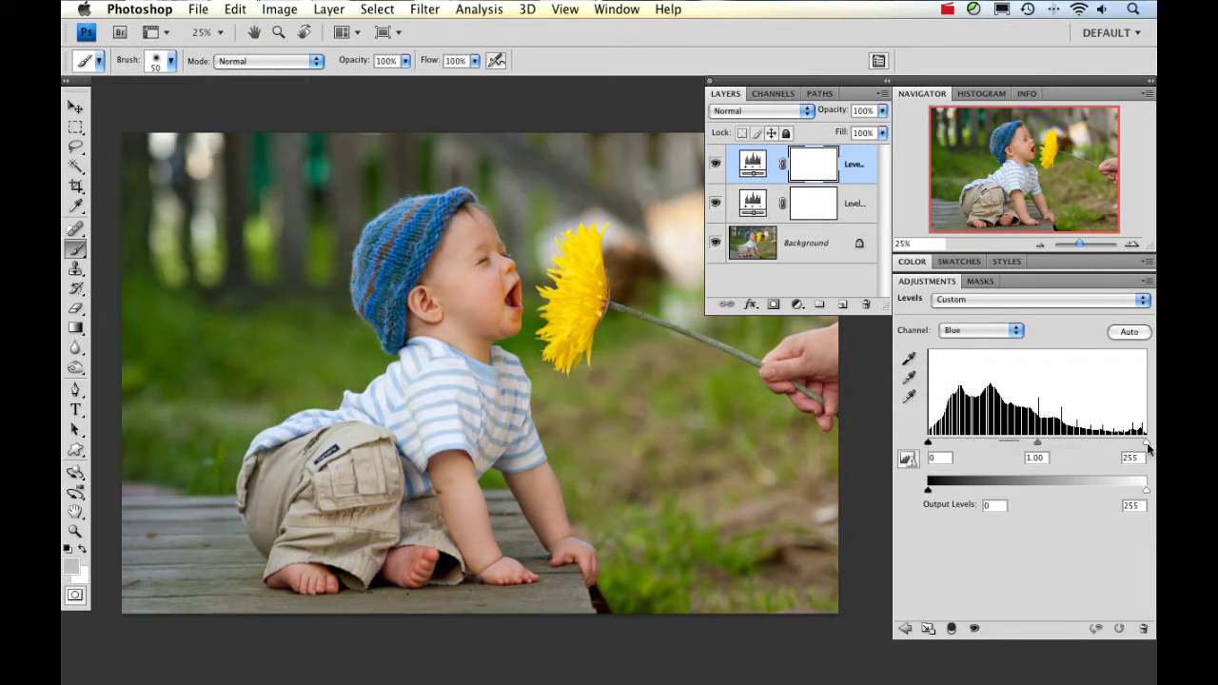
pyautogui.moveTo(1146, 444)
pyautogui.mouseDown()
pyautogui.moveTo(1053, 446)
pyautogui.moveTo(1145, 443)
pyautogui.mouseUp()
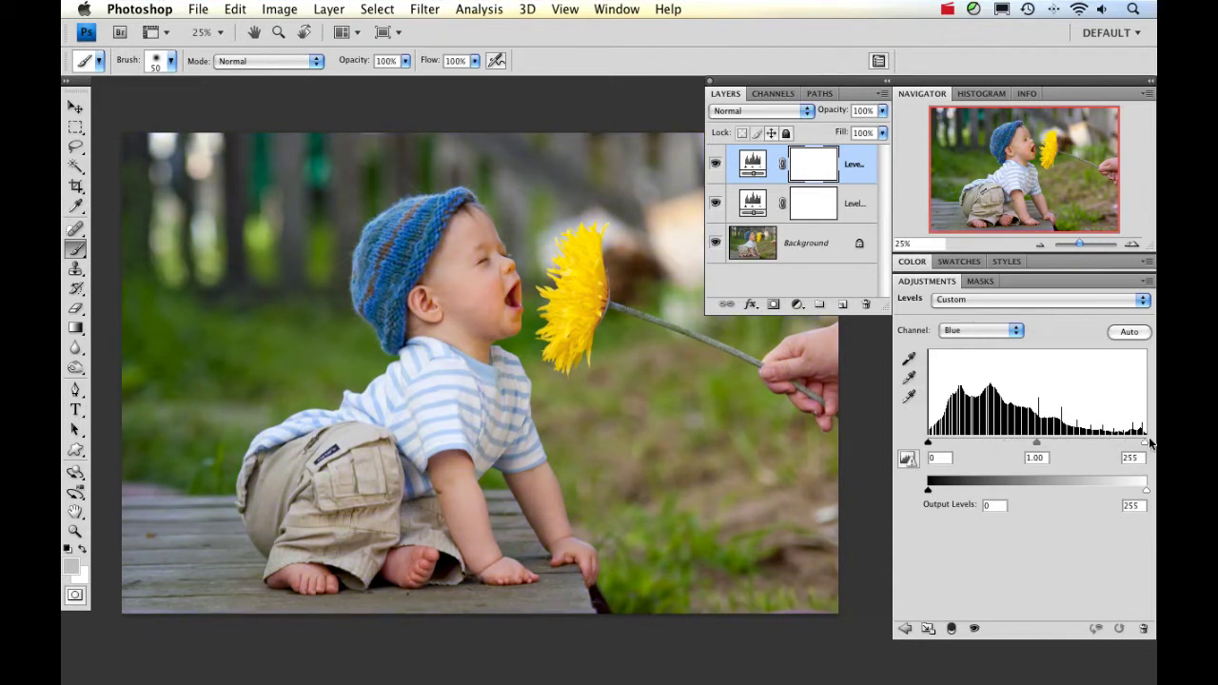
# Step: Raise the Red channel's black input level to 14
pyautogui.click(979, 331)
pyautogui.click(963, 314)
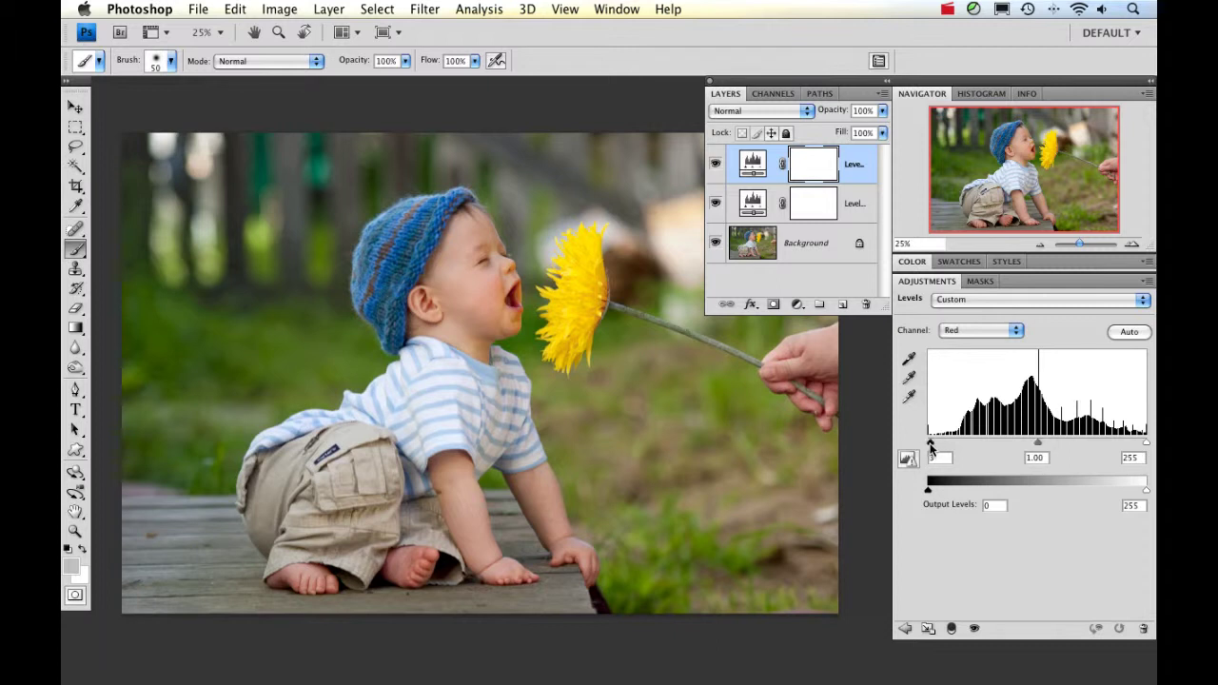
pyautogui.moveTo(928, 443); pyautogui.dragTo(939, 449)
# Step: Set the Green channel's black input level to 7 using the arrow key
pyautogui.click(1004, 329)
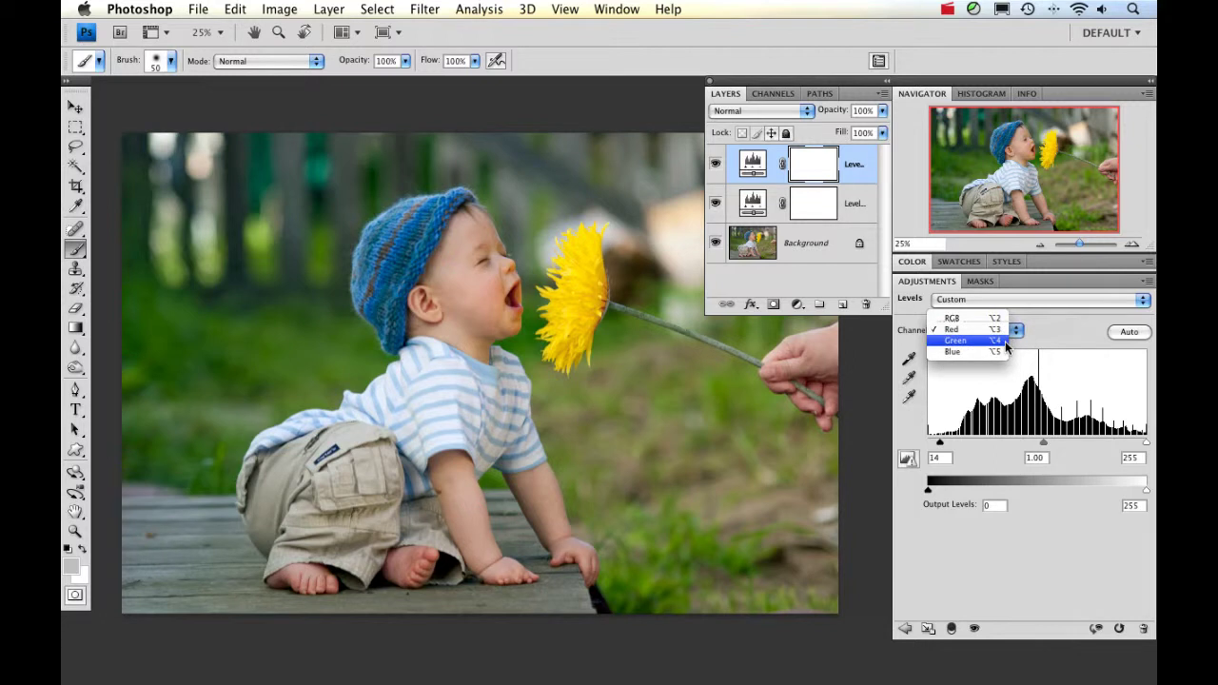
pyautogui.click(998, 343)
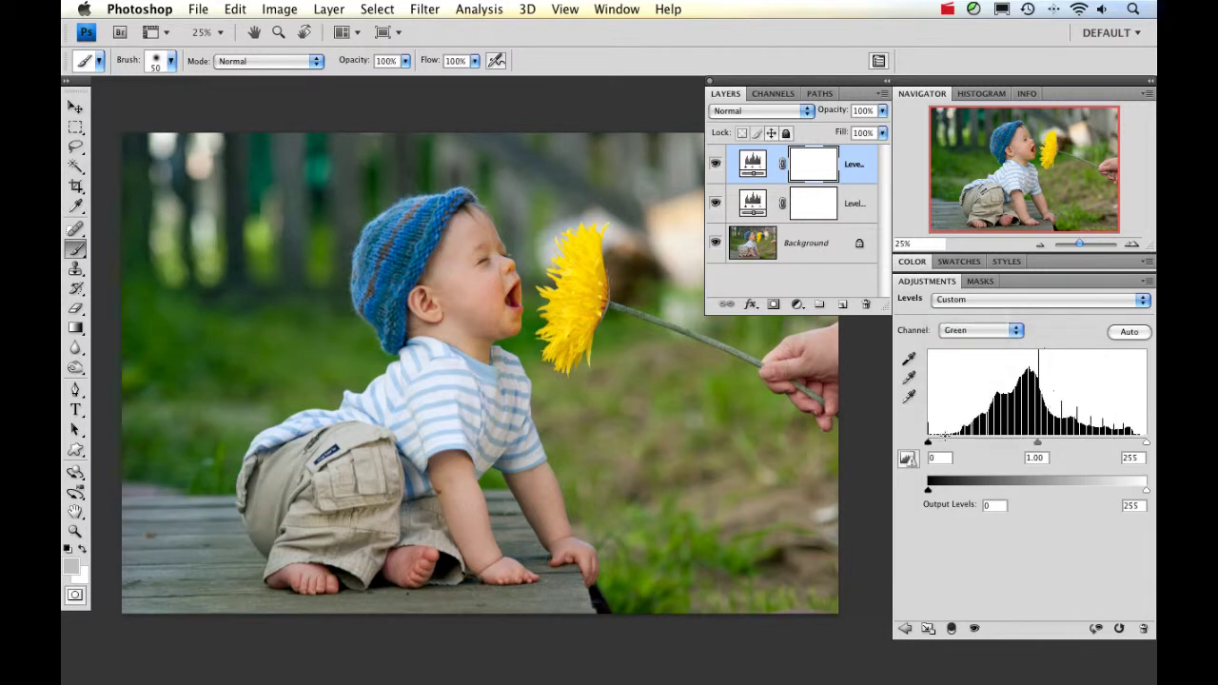
pyautogui.click(938, 457)
pyautogui.press('Up')
pyautogui.press('Up')
pyautogui.press('Up')
pyautogui.press('Up')
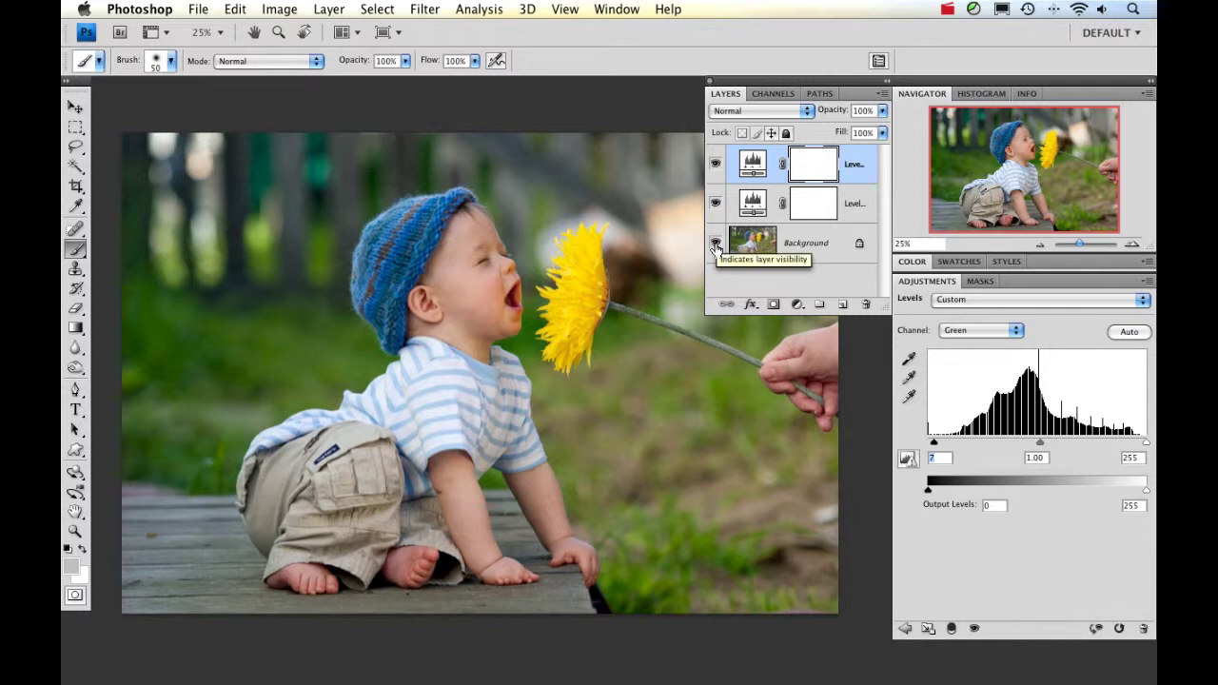
# Step: Compare the photo with and without both Levels layers, then select the lower layer's mask
pyautogui.keyDown('alt'); pyautogui.click(715, 245); pyautogui.keyUp('alt')
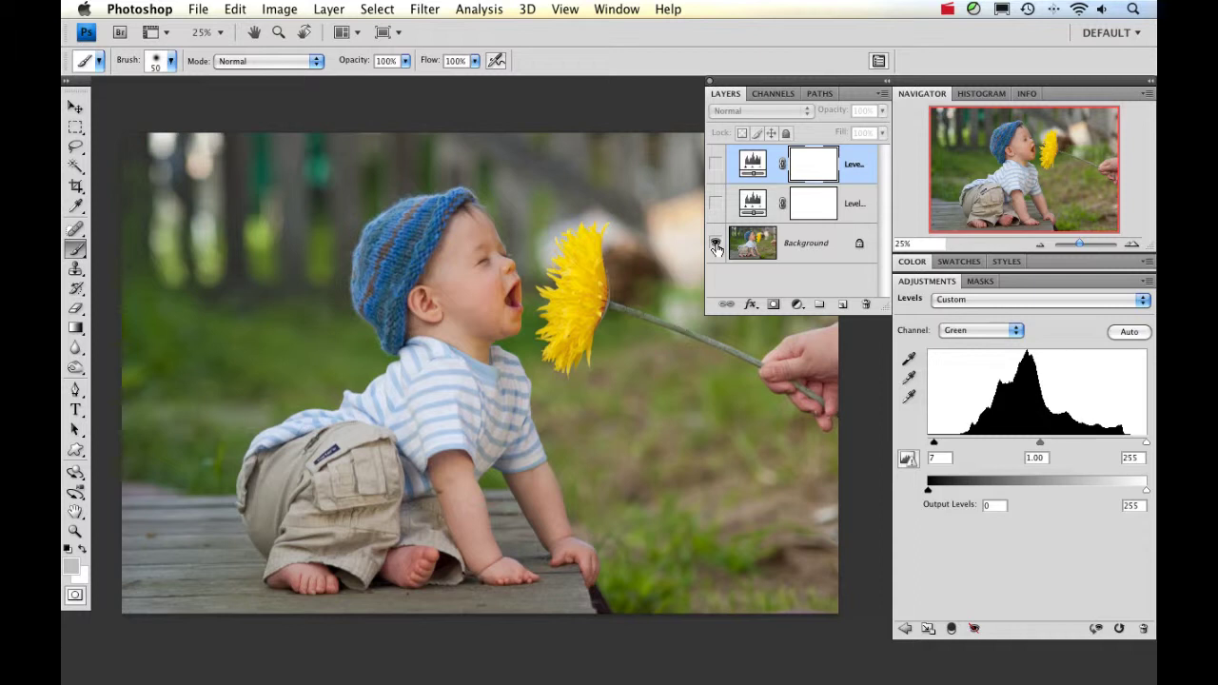
pyautogui.keyDown('alt'); pyautogui.click(715, 245); pyautogui.keyUp('alt')
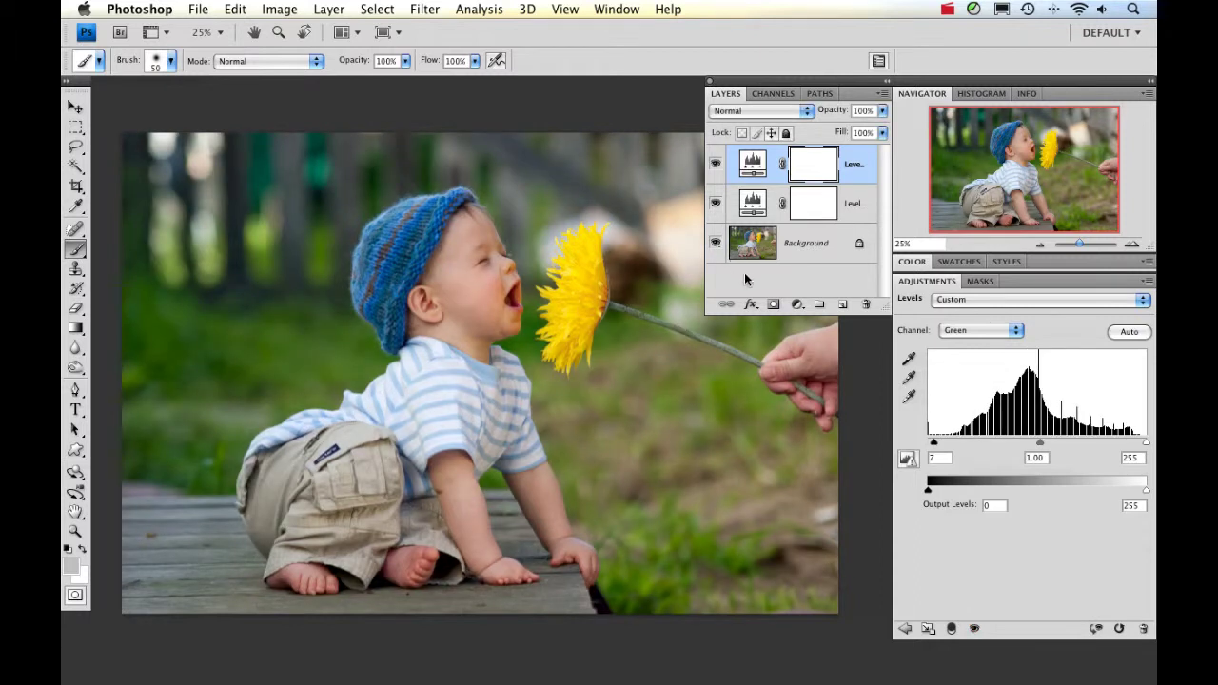
pyautogui.click(809, 214)
pyautogui.click(810, 213)
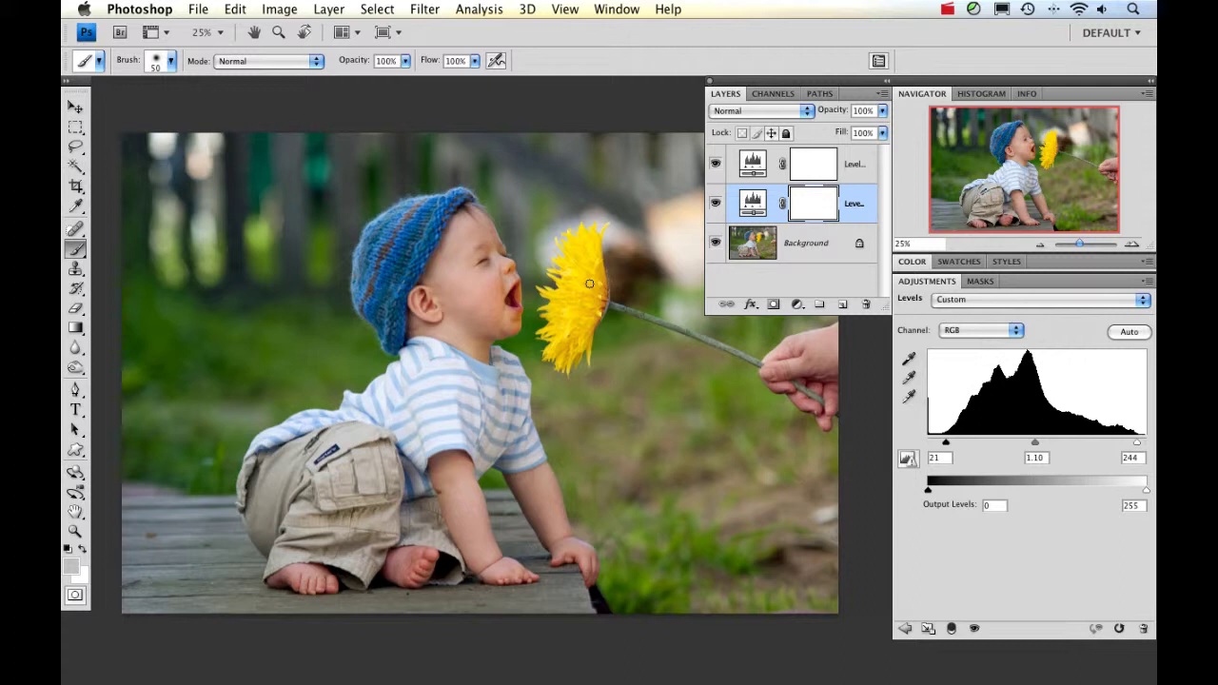
# Step: Make black the foreground, enlarge the brush to 250 px, and paint the flower out of the mask
pyautogui.press('d')
pyautogui.press('x')
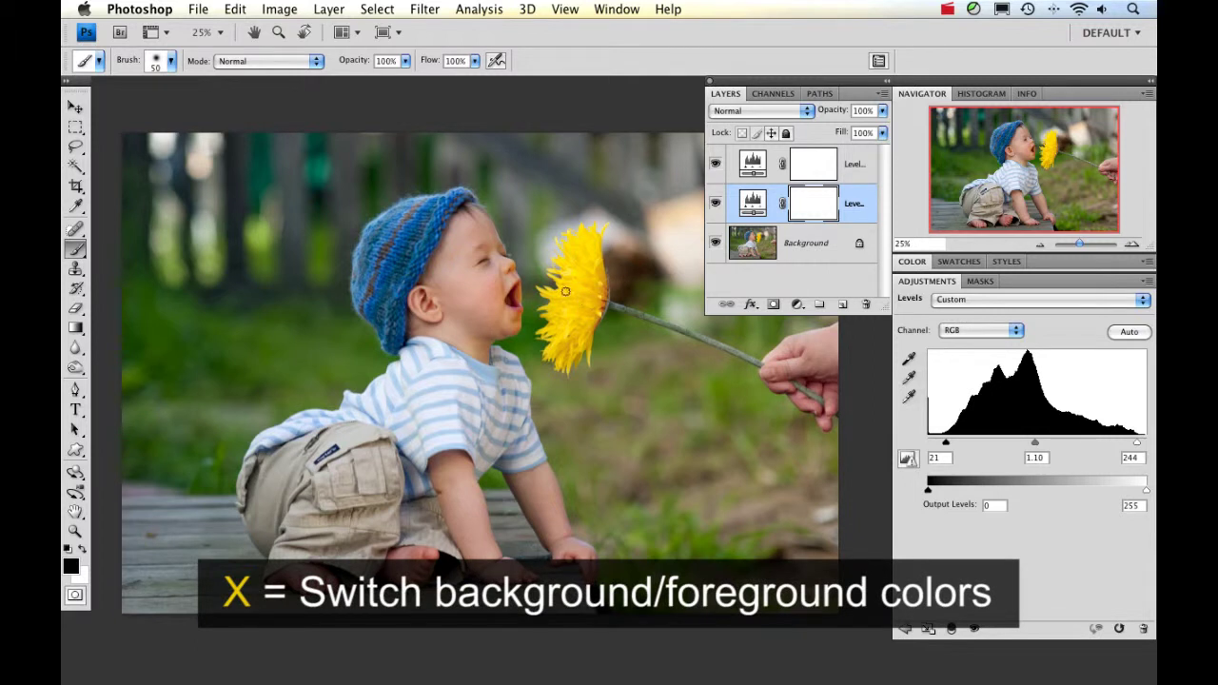
pyautogui.press(']')
pyautogui.press(']')
pyautogui.press(']')
pyautogui.press(']')
pyautogui.press(']')
pyautogui.press(']')
pyautogui.press(']')
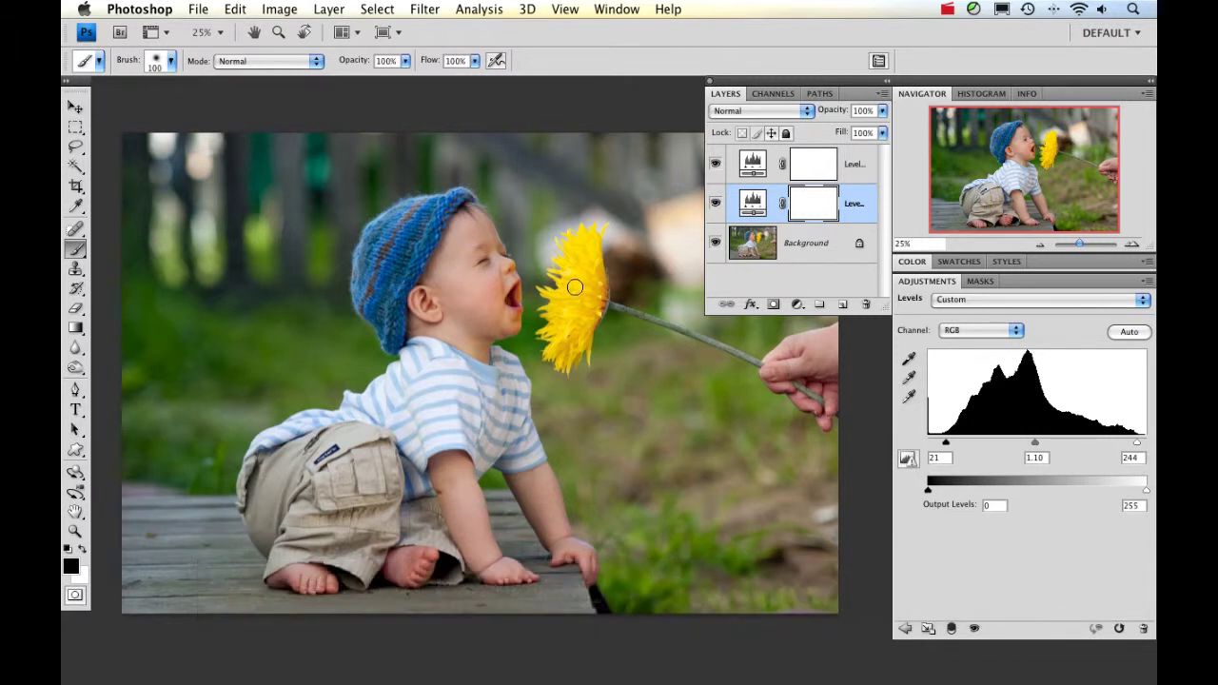
pyautogui.press(']')
pyautogui.press(']')
pyautogui.press(']')
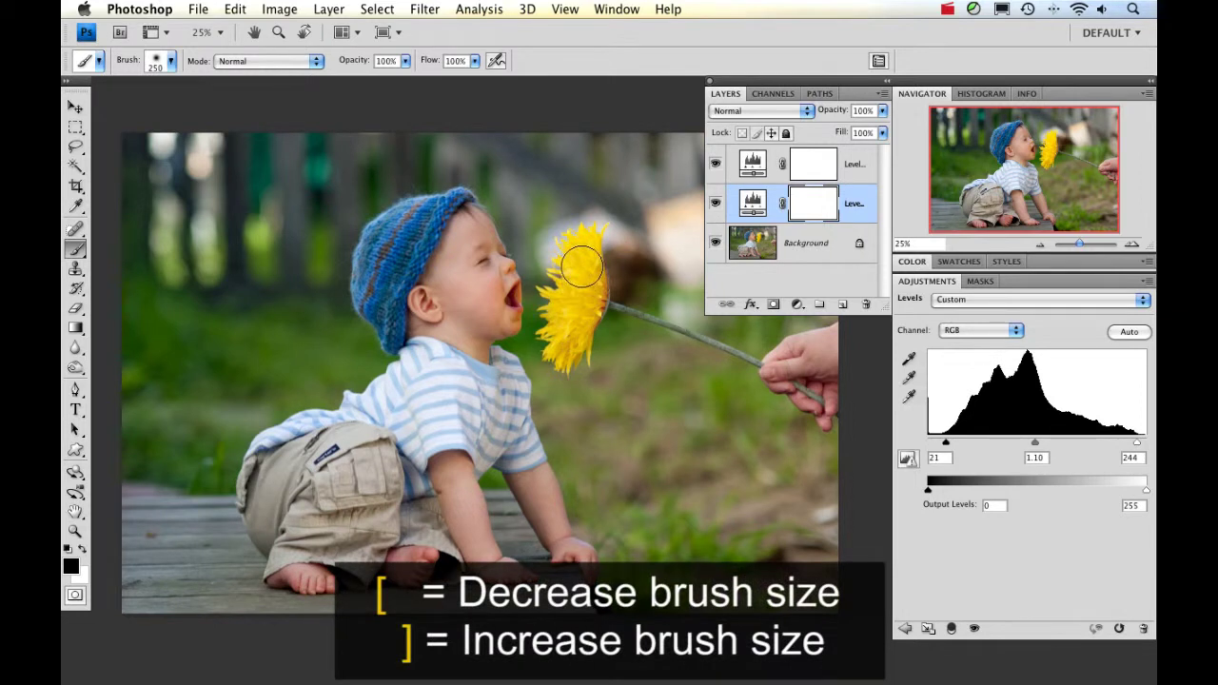
pyautogui.moveTo(572, 293)
pyautogui.mouseDown()
pyautogui.moveTo(586, 263)
pyautogui.moveTo(585, 314)
pyautogui.mouseUp()
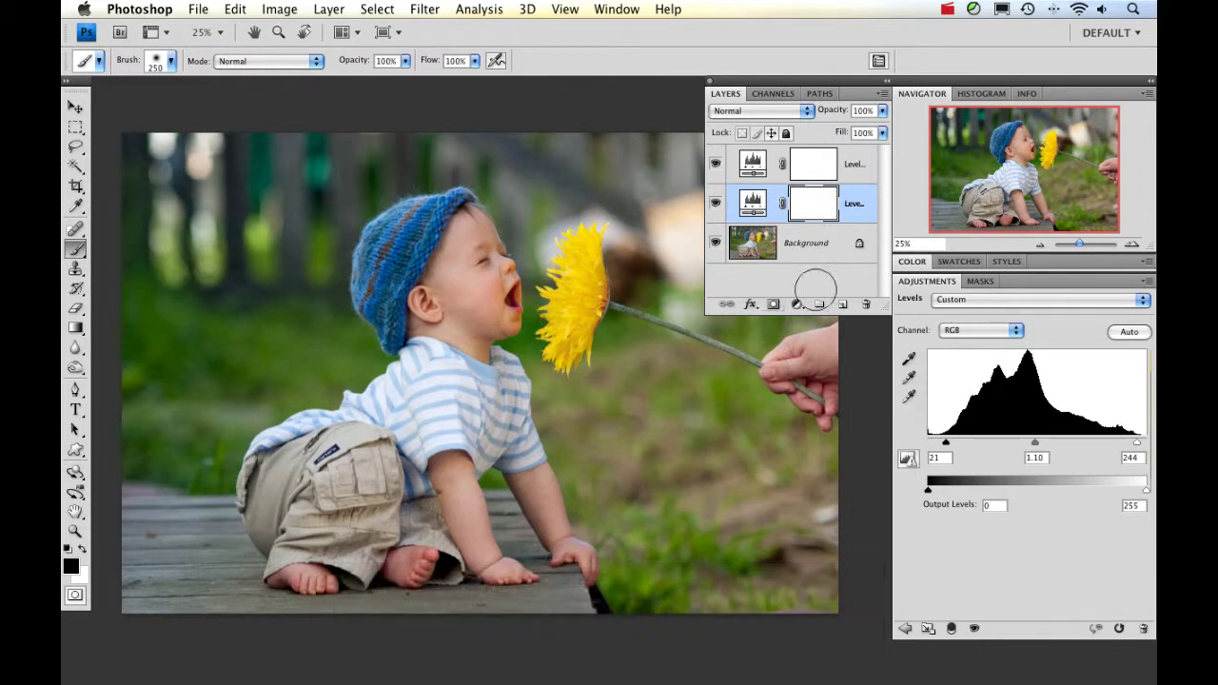